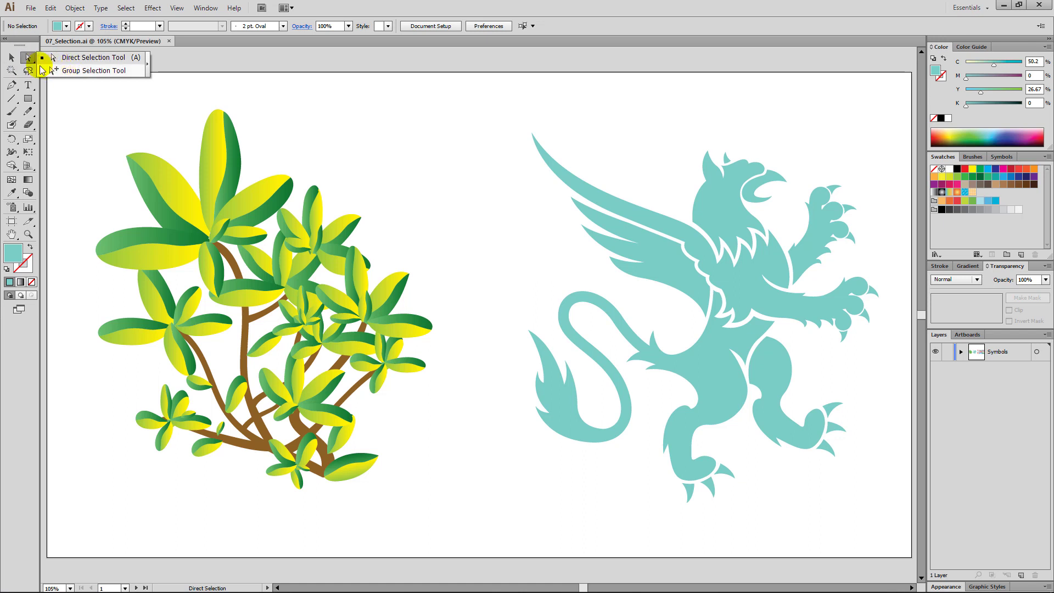
Activate the Selection Tool and select the whole leafy plant group.
click(30, 59)
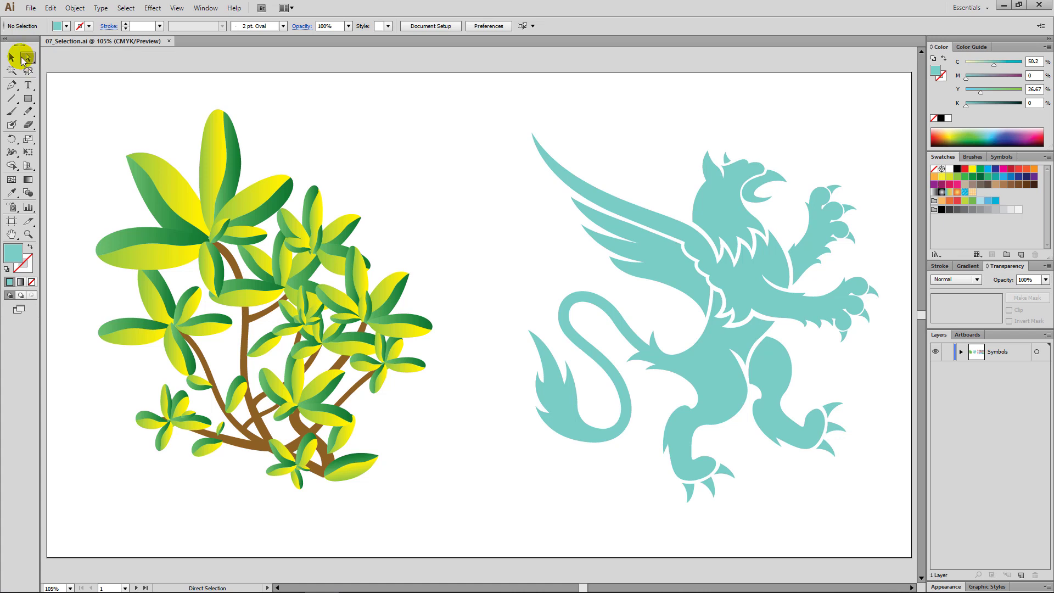
click(12, 57)
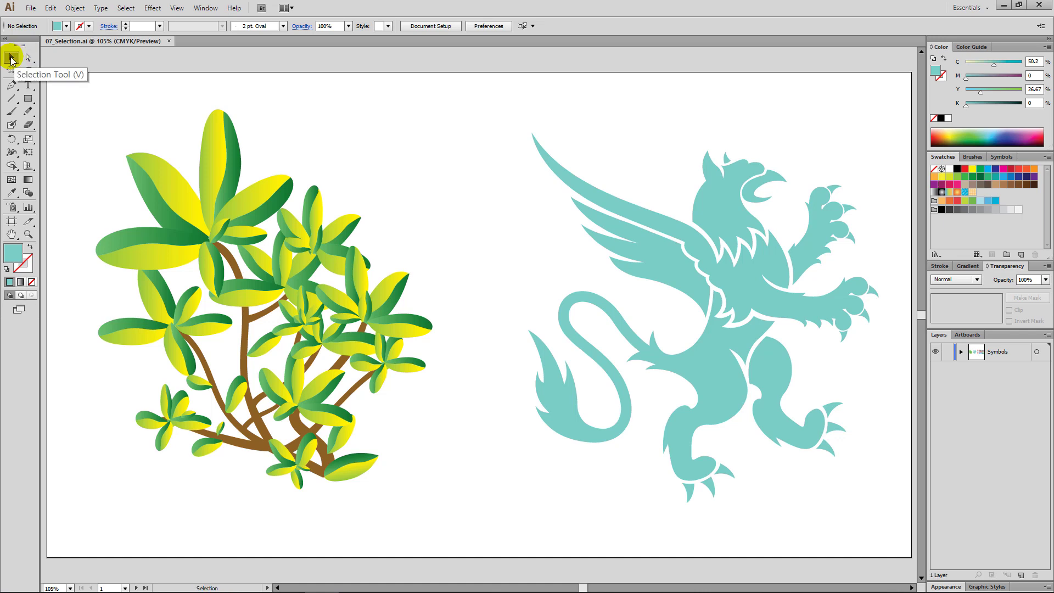
key(v)
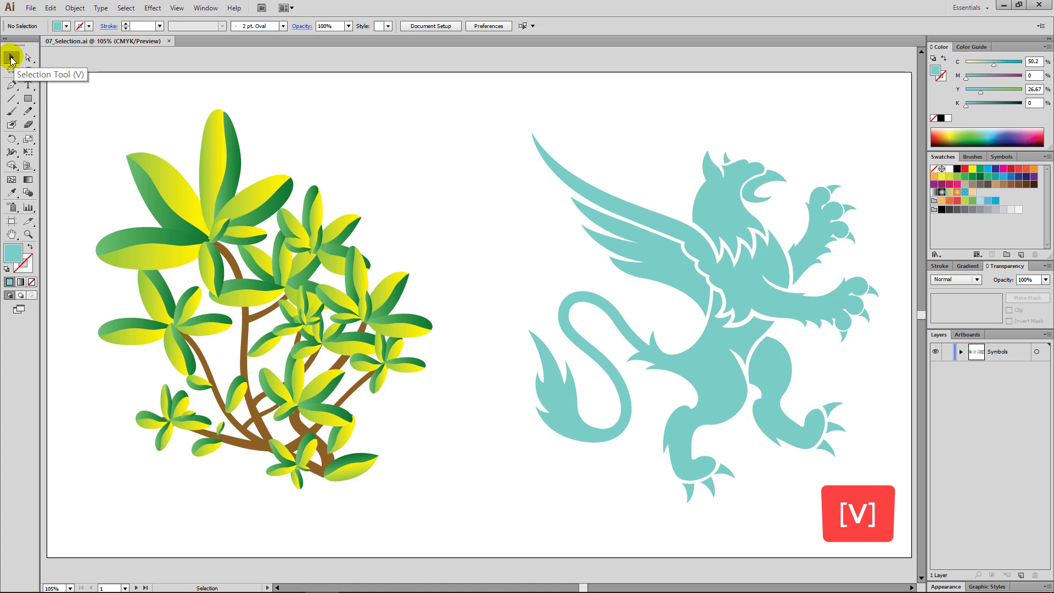
click(208, 152)
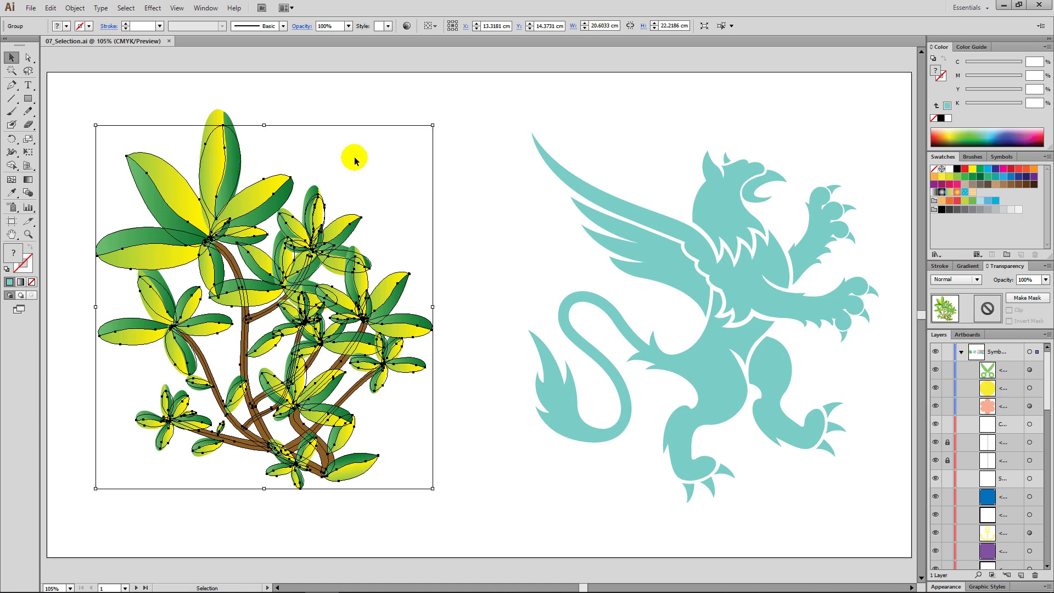
Clear the plant's selection on empty artboard space and select the plant again by one of its leaves.
drag(355, 160, 483, 192)
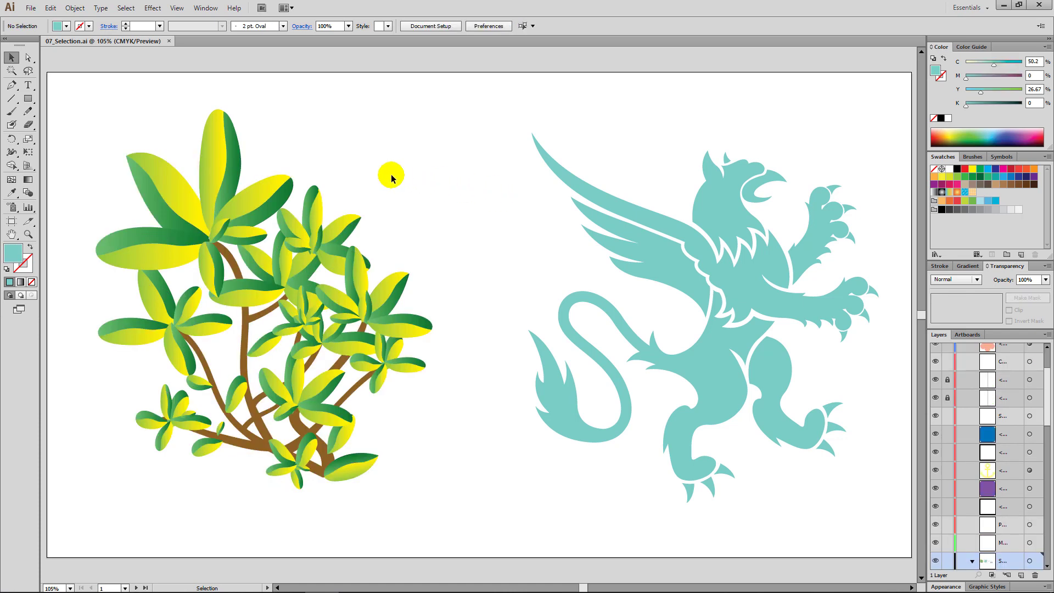
click(255, 183)
drag(387, 153, 513, 198)
click(260, 197)
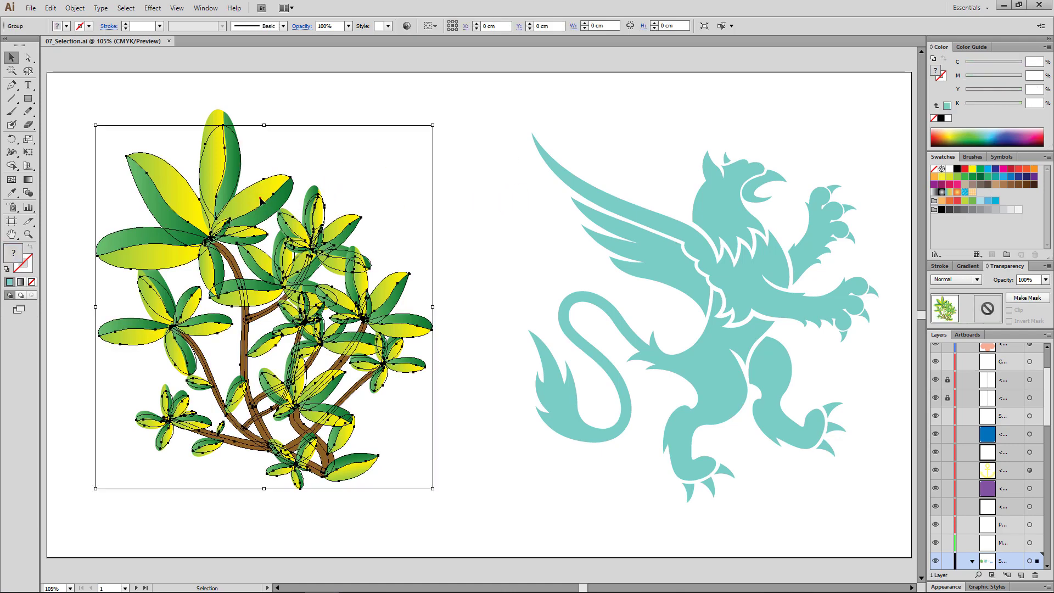
mouse_move(261, 200)
mouse_down()
mouse_move(333, 177)
mouse_move(251, 187)
mouse_move(255, 197)
mouse_up()
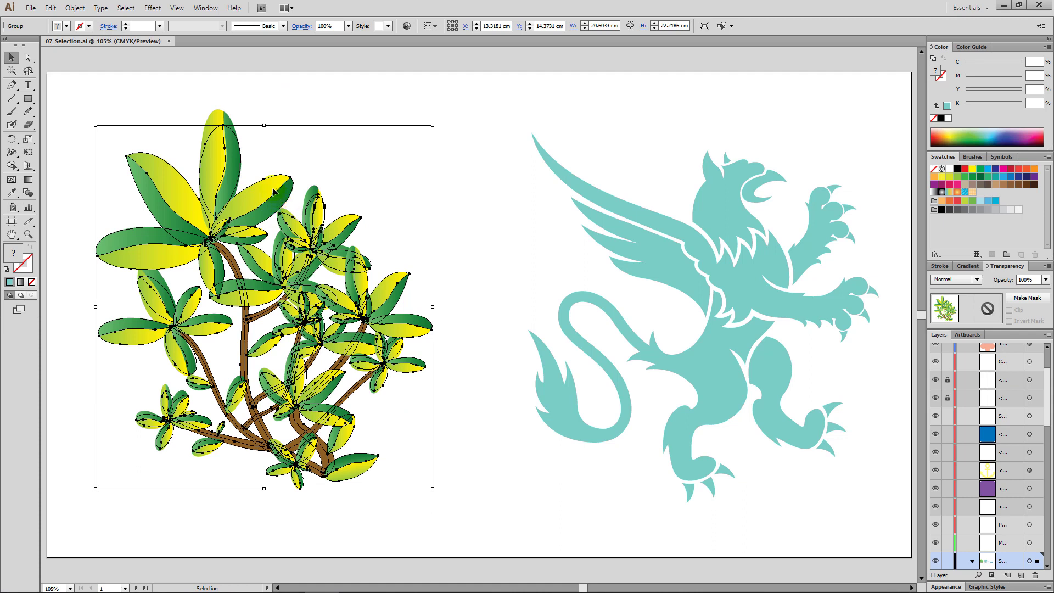
click(262, 180)
Try shrinking the plant freely to about 14.5 by 13.8 cm, and undo the size changes.
drag(433, 126, 332, 265)
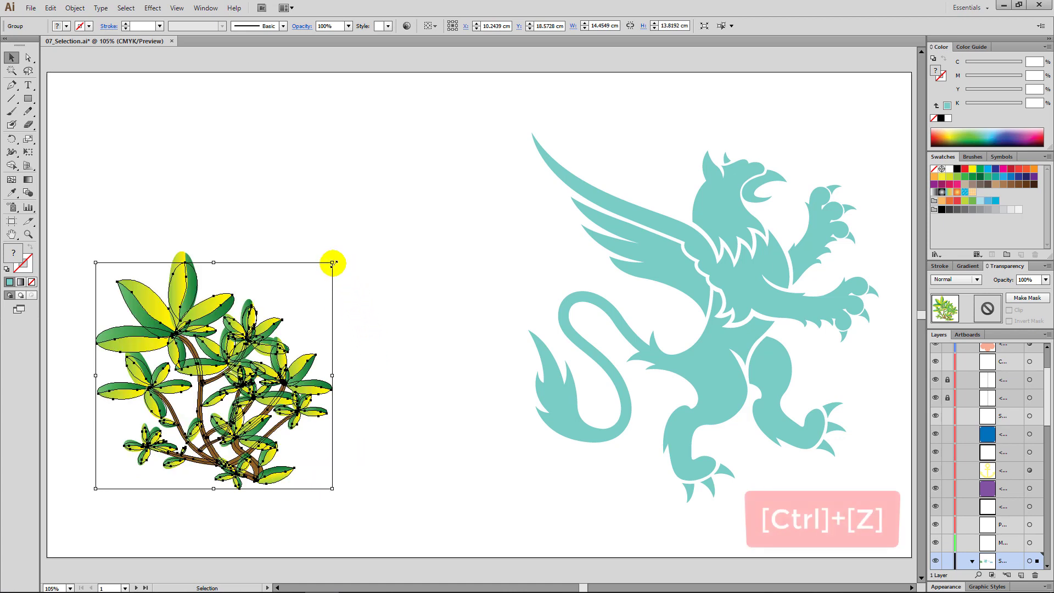
key(ctrl+z)
key(ctrl+z)
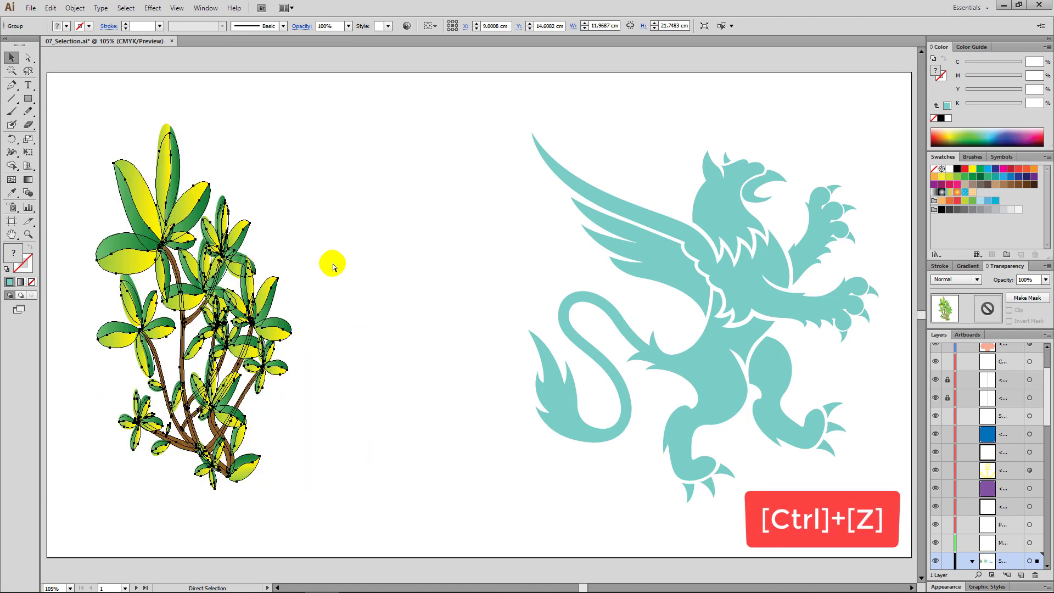
key(ctrl+z)
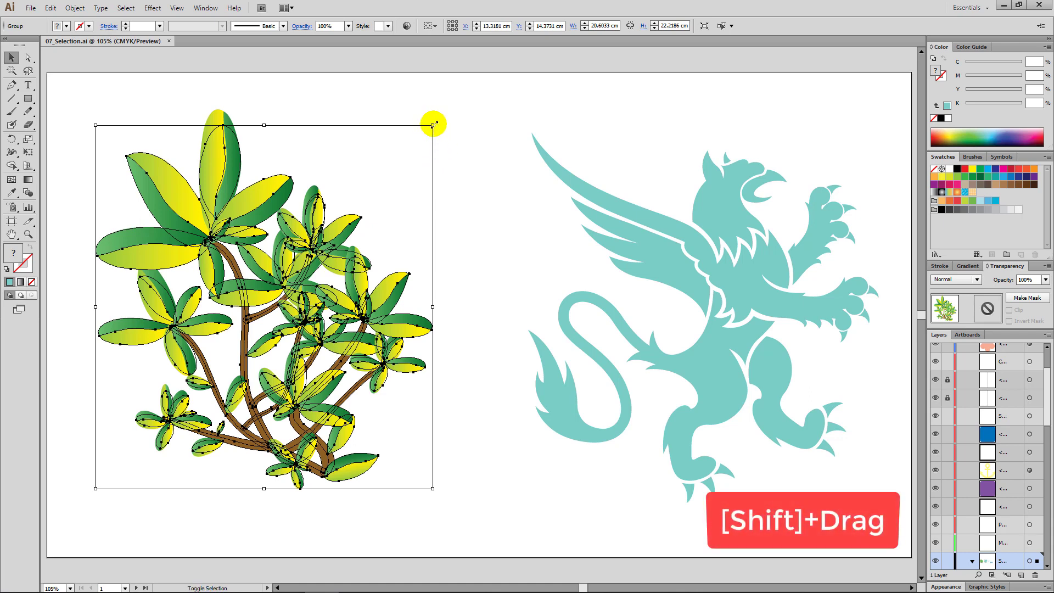
Enlarge the plant proportionally to about 20.9 by 22.5 cm and rotate it through several angles back to nearly upright.
drag(432, 123, 519, 122)
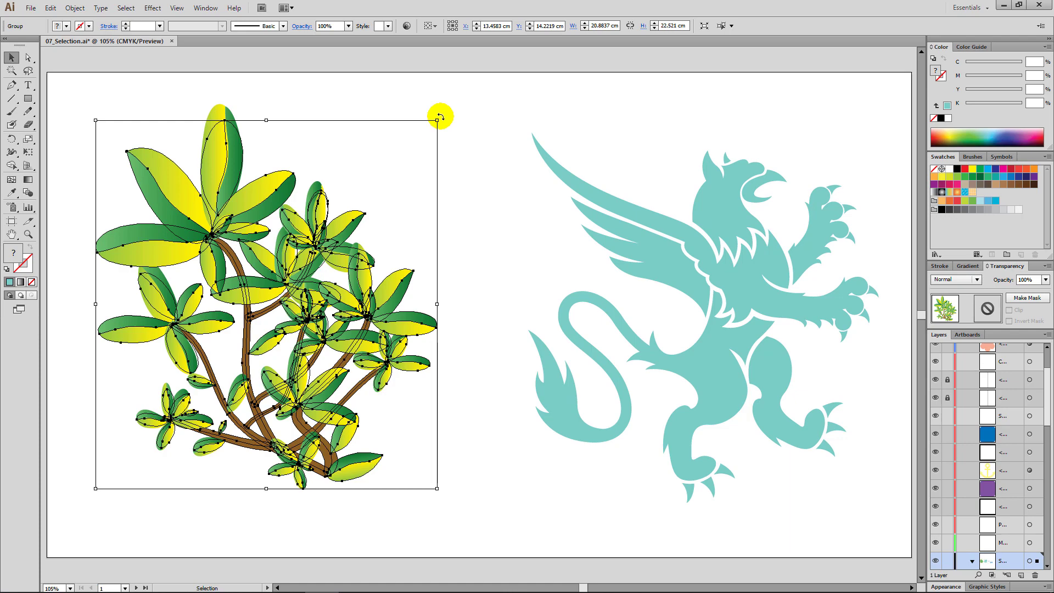
drag(440, 117, 490, 314)
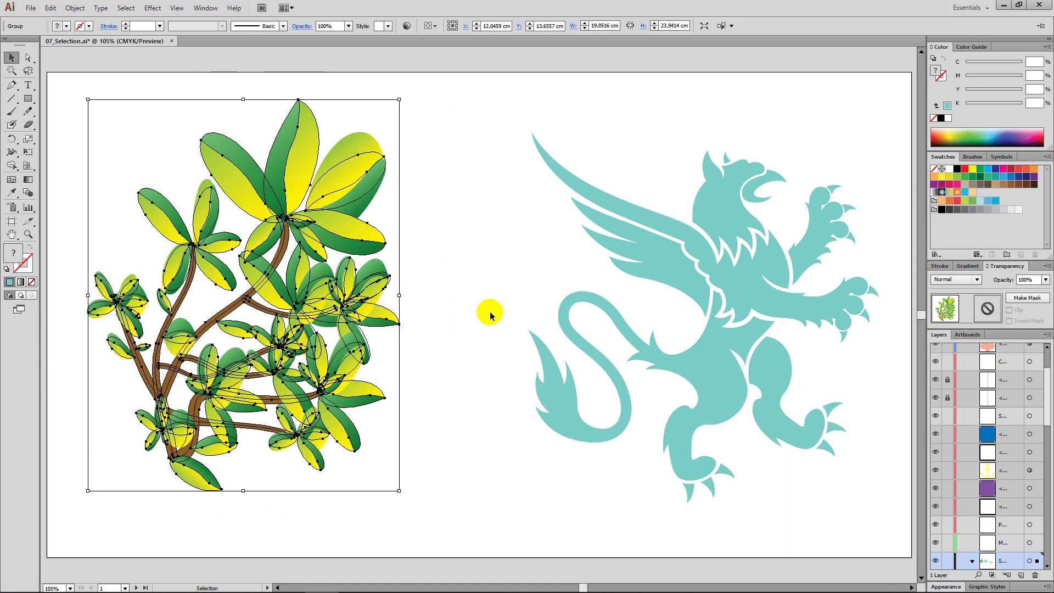
drag(405, 94, 449, 177)
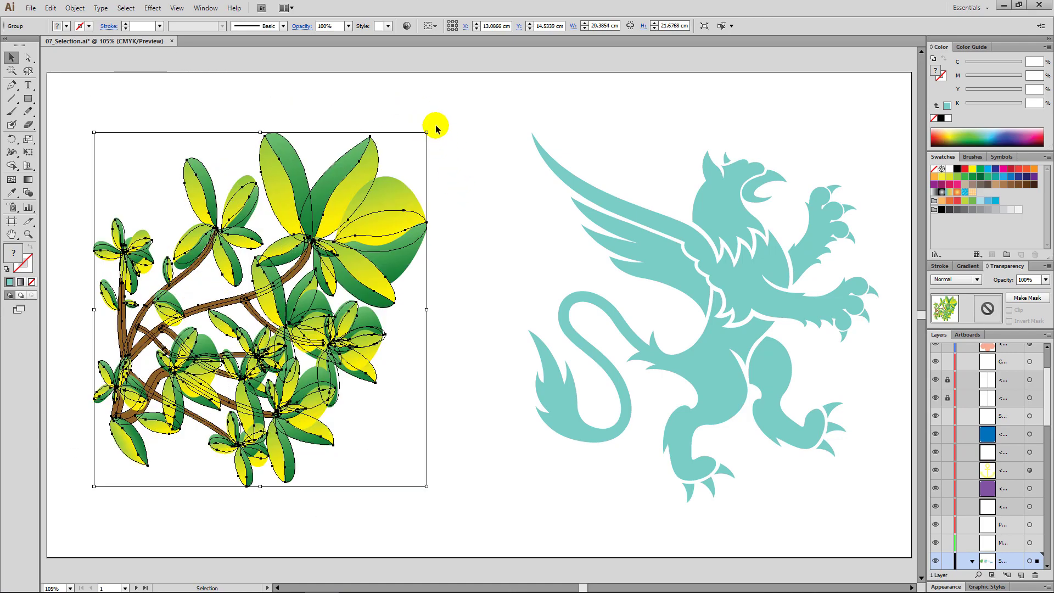
drag(430, 126, 452, 437)
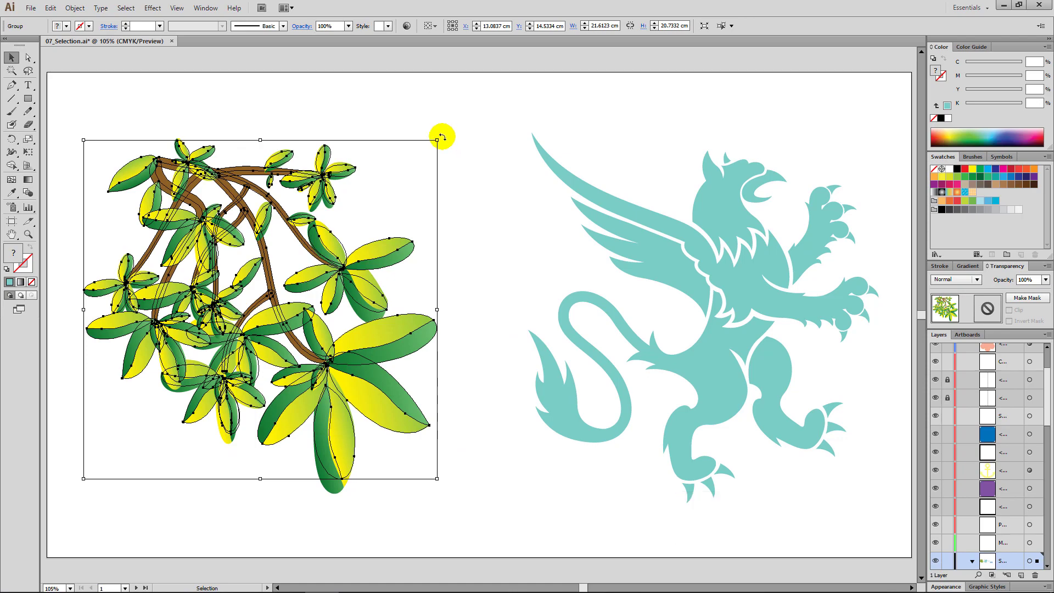
drag(442, 138, 222, 274)
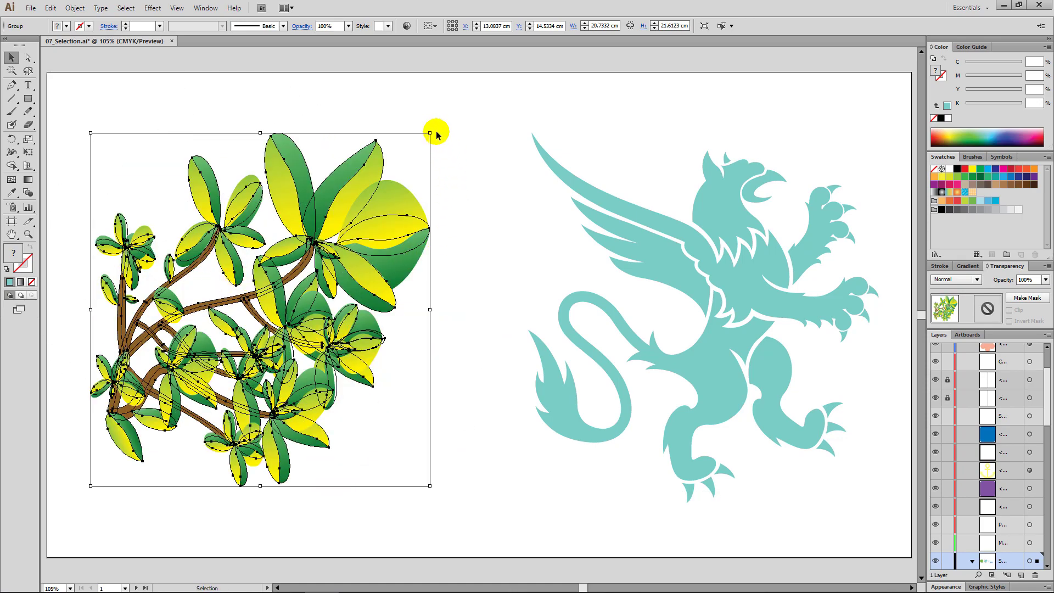
drag(430, 126, 154, 225)
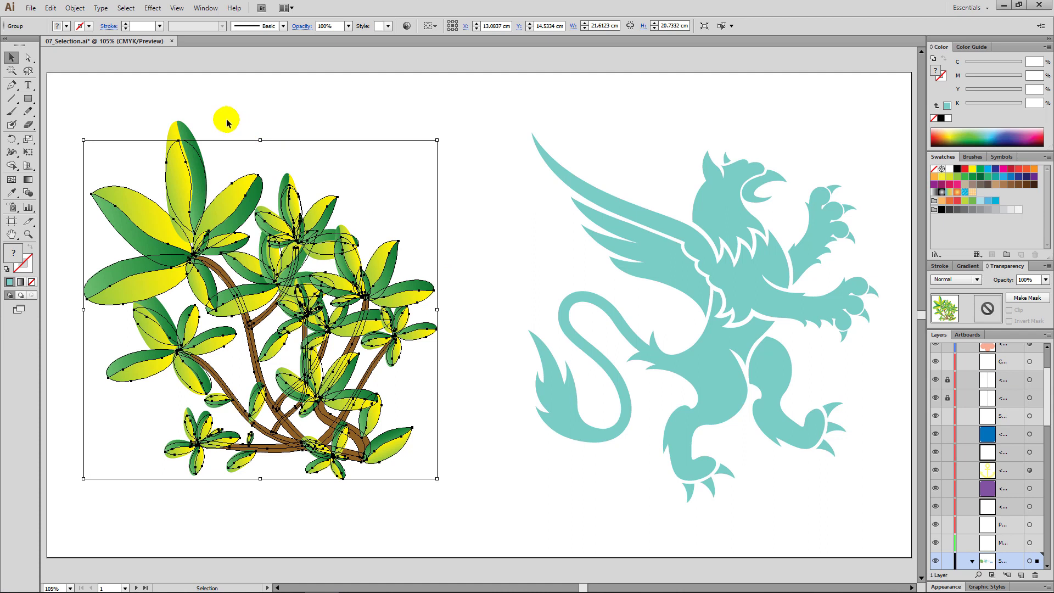
Move the plant slightly to the right, to about X 14.1 cm, with its bounding box hidden, and show the bounding box again.
click(176, 8)
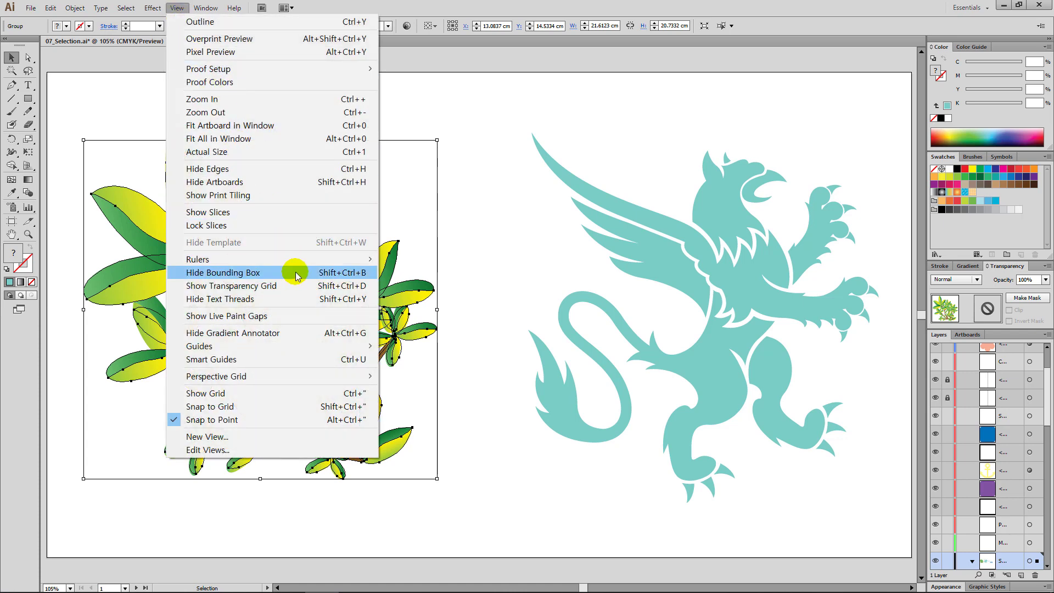
click(353, 276)
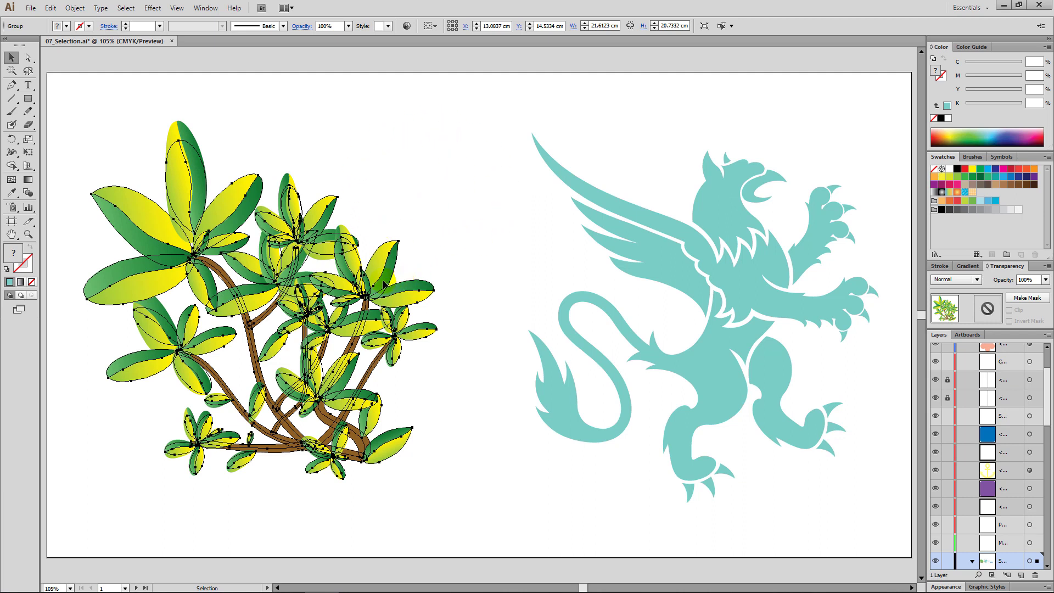
mouse_move(384, 284)
mouse_down()
mouse_move(427, 281)
mouse_move(473, 242)
mouse_move(409, 295)
mouse_move(397, 282)
mouse_up()
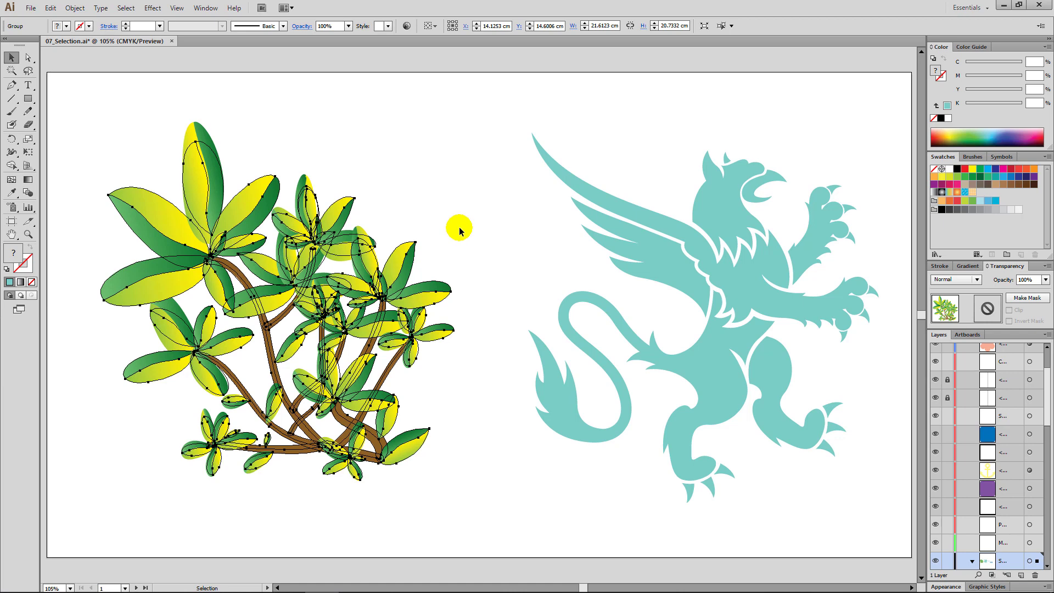
click(177, 9)
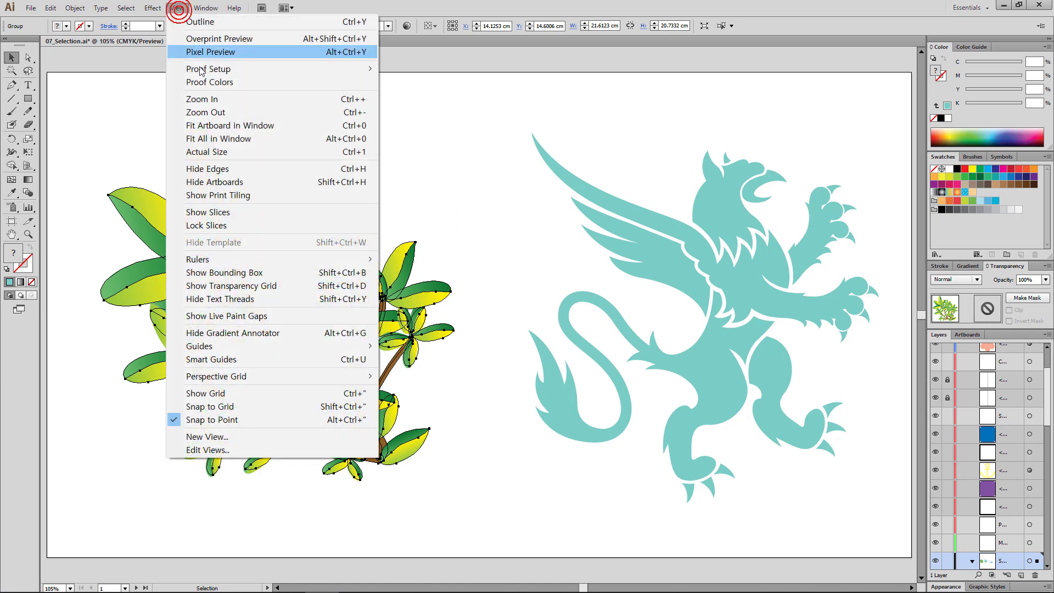
click(344, 275)
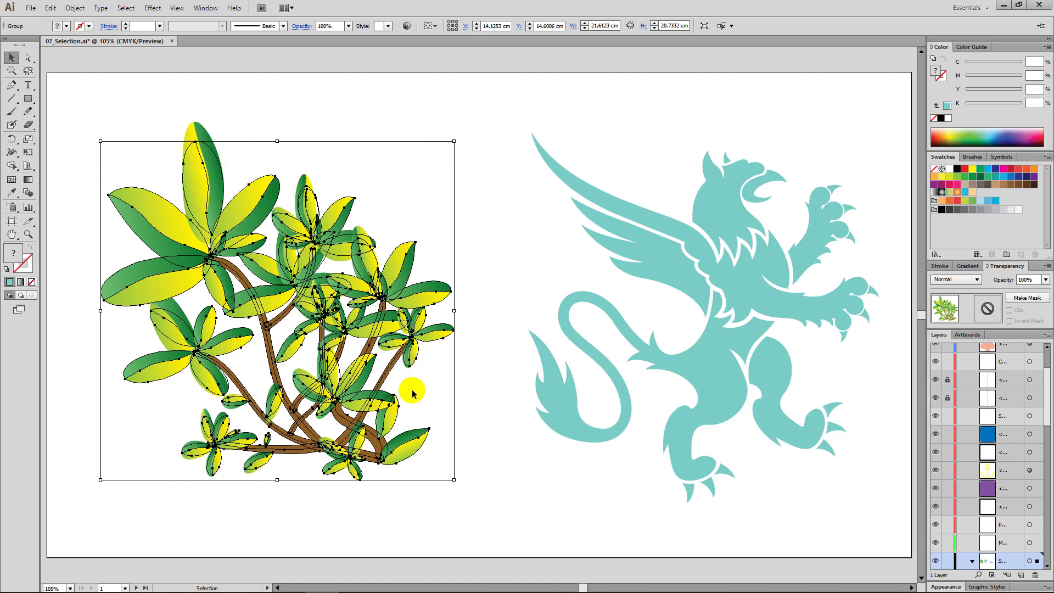
Duplicate the plant over the griffin and delete the copy.
key(alt)
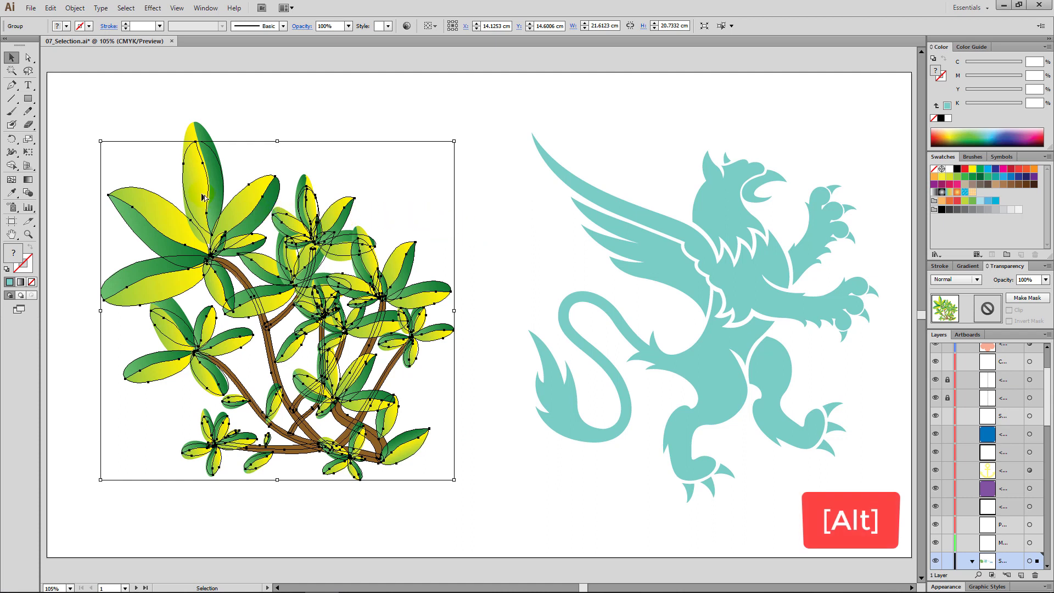
key(alt)
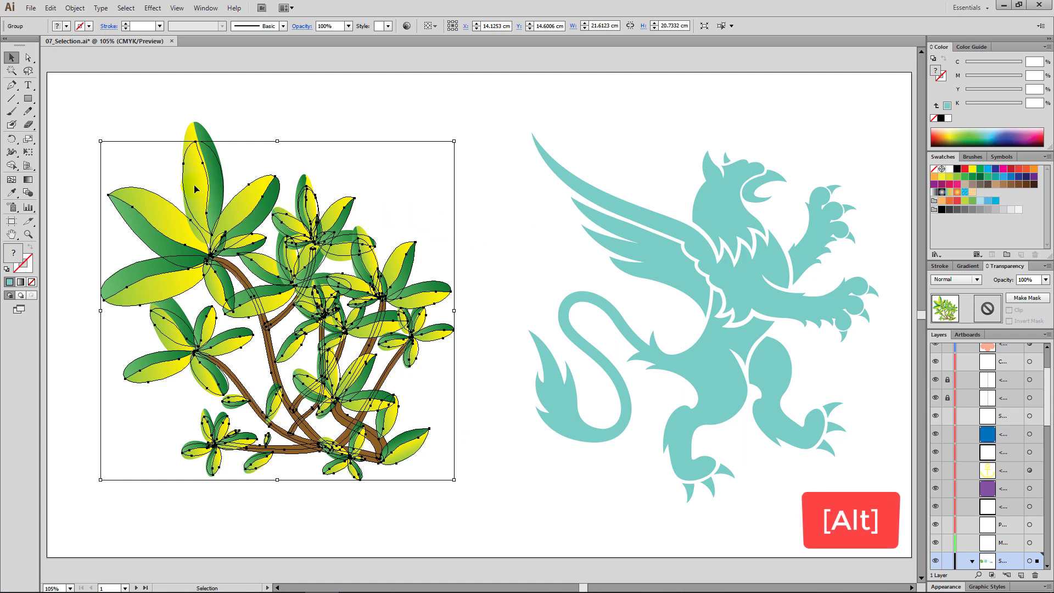
key(alt)
key(alt)
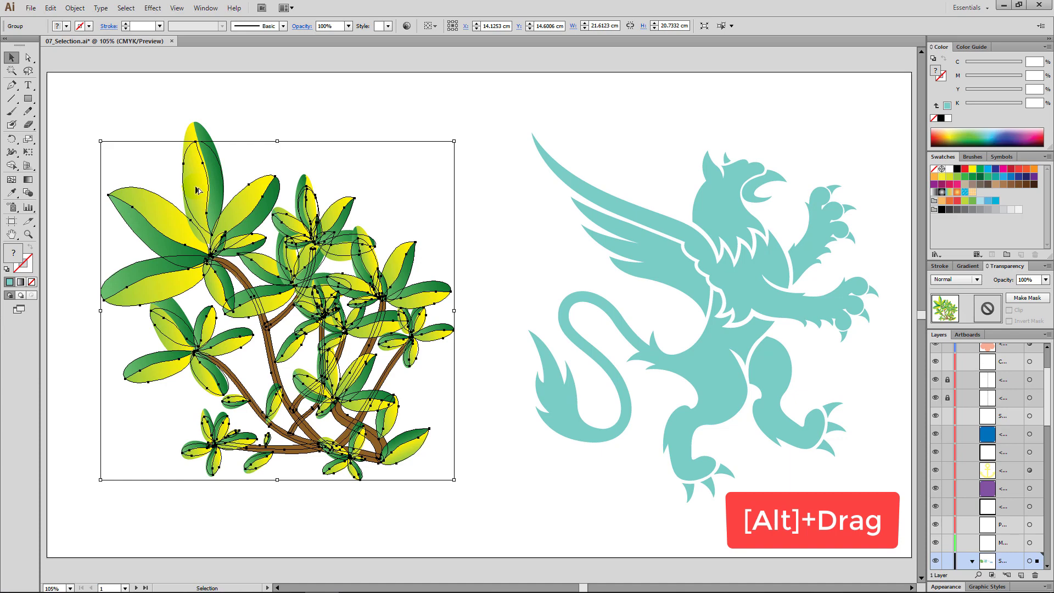
drag(198, 190, 566, 171)
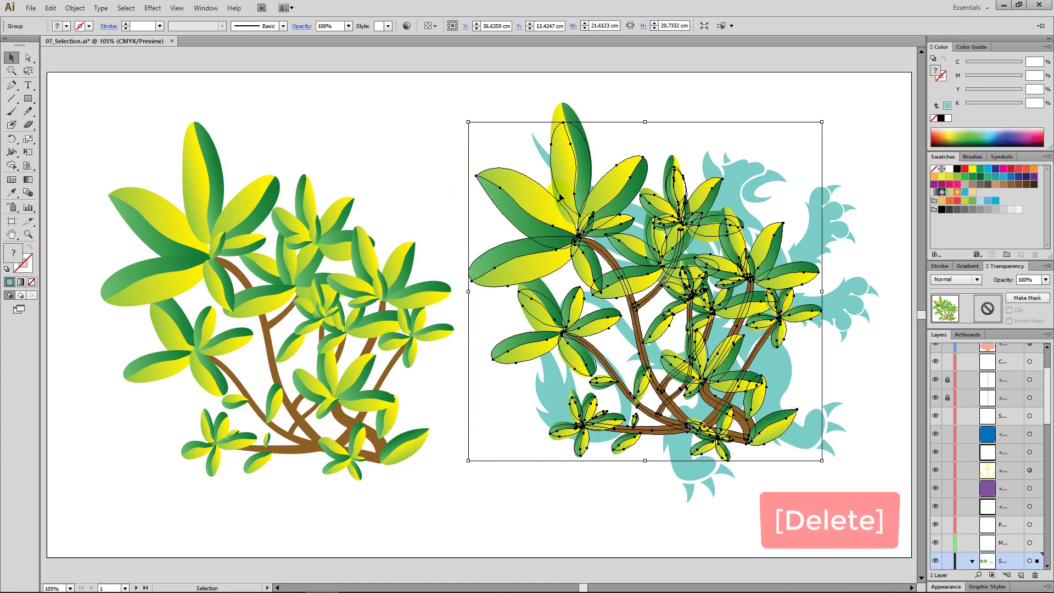
key(Delete)
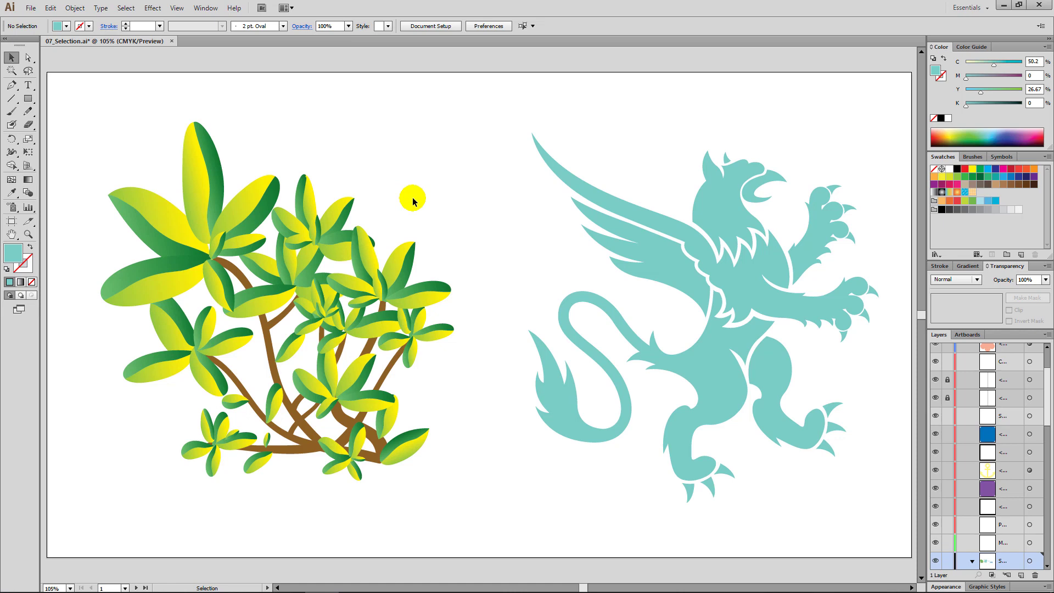
Select the plant and the griffin together with a selection marquee, and deselect both.
drag(262, 120, 632, 329)
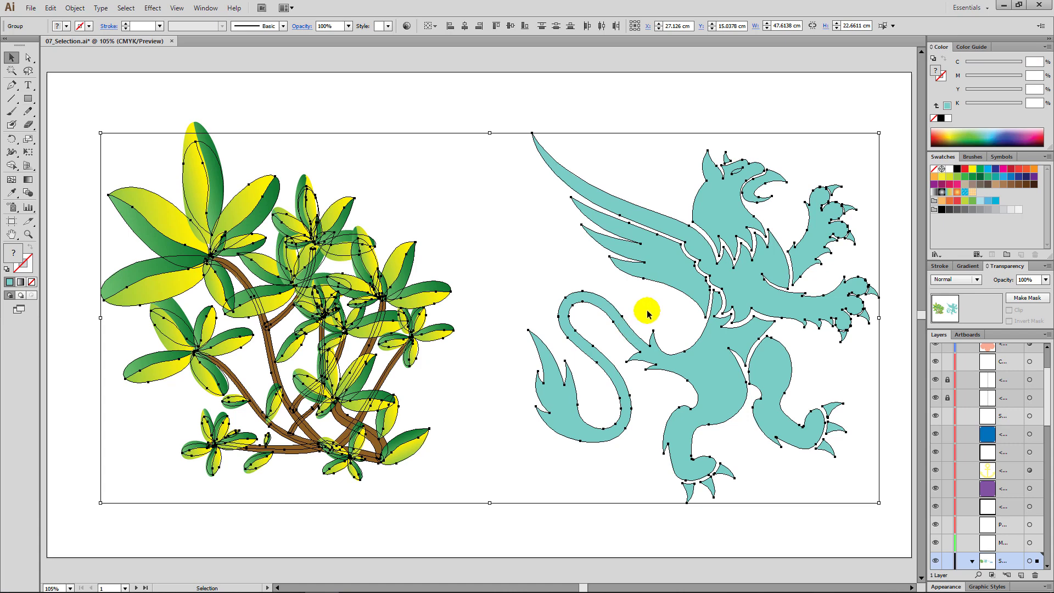
click(487, 229)
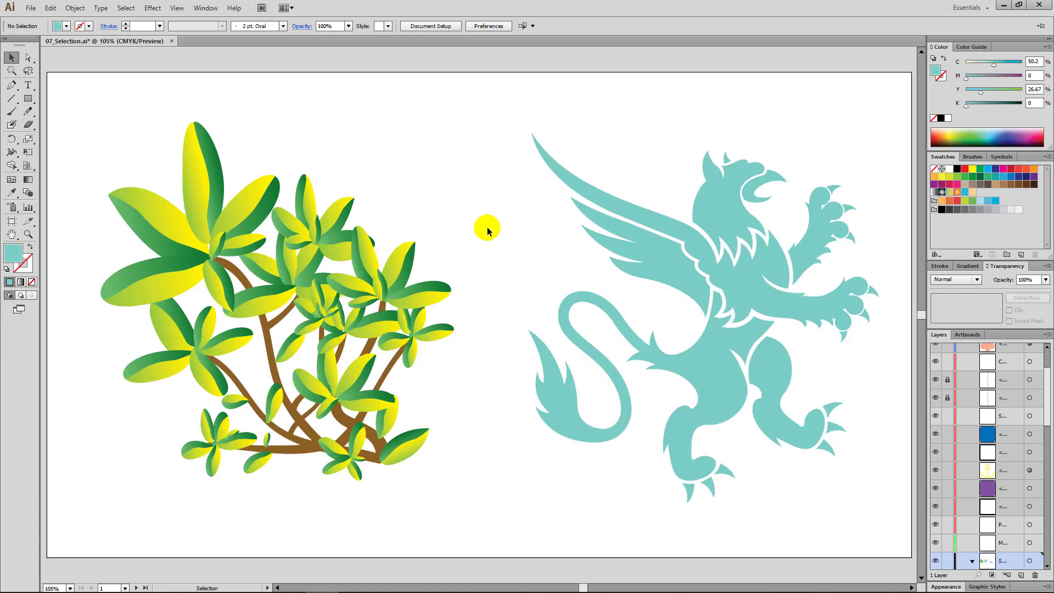
Select the plant, add the griffin to the selection and remove it again, and clear the selection.
click(208, 204)
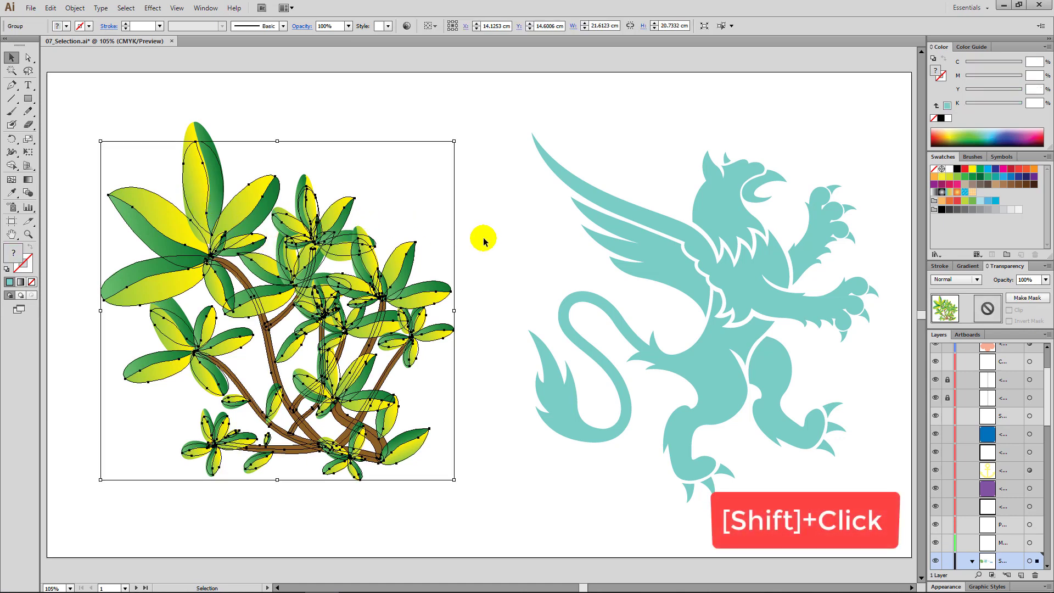
shift+click(626, 239)
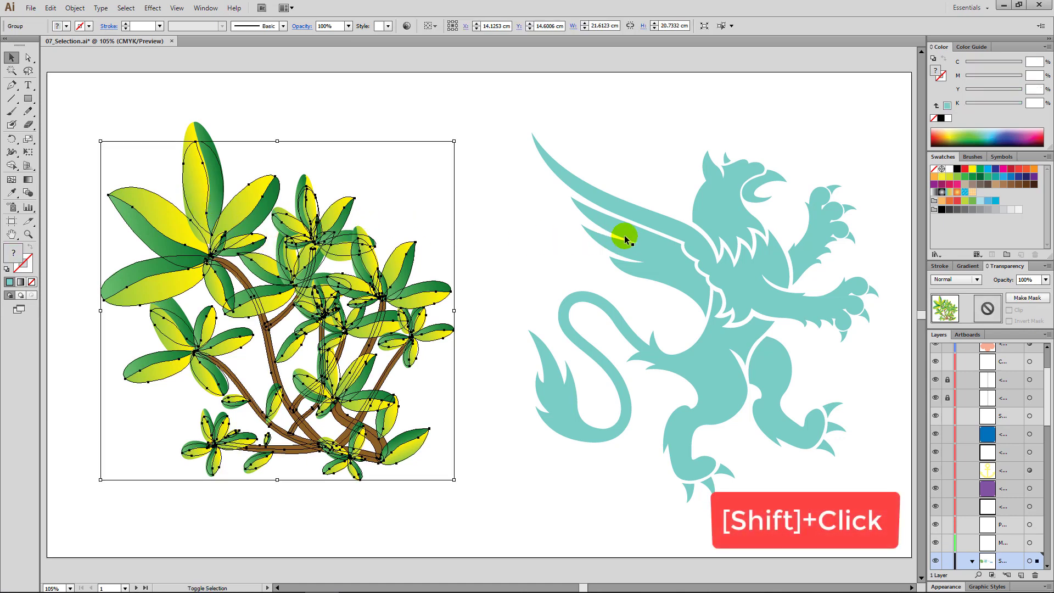
shift+click(668, 267)
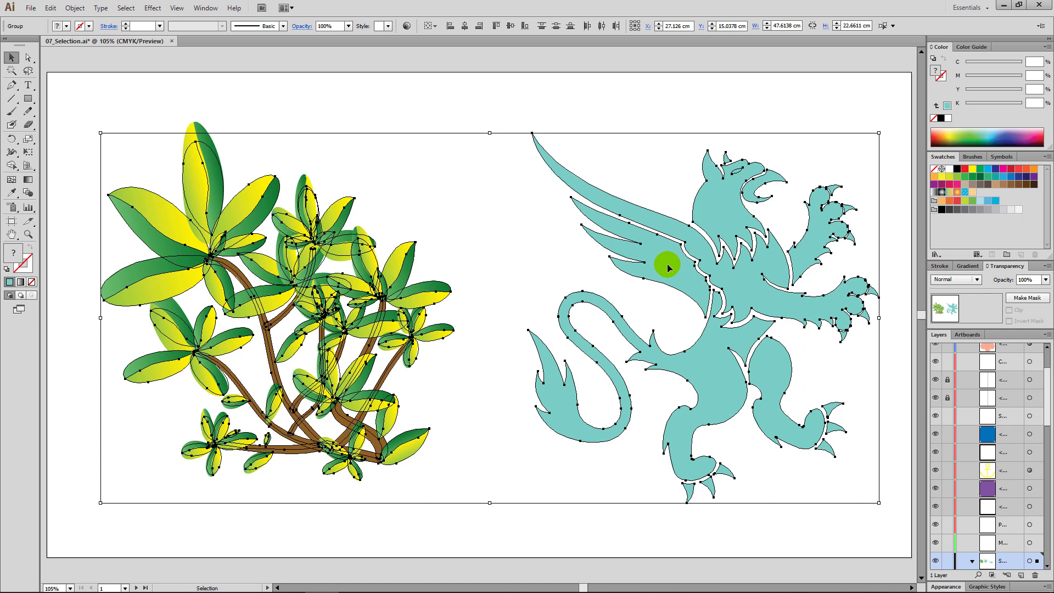
key(shift)
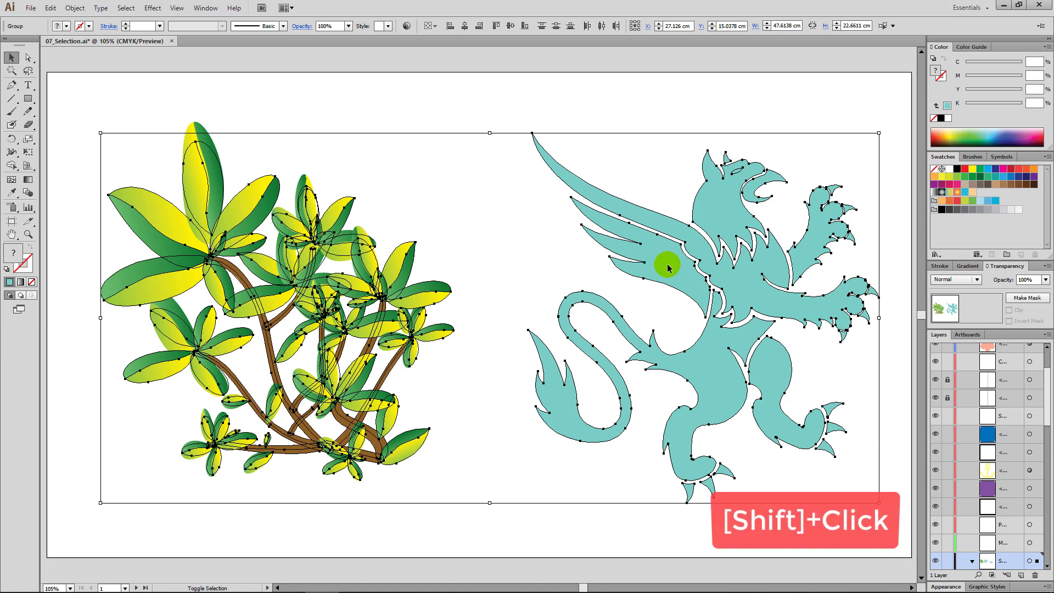
shift+click(667, 267)
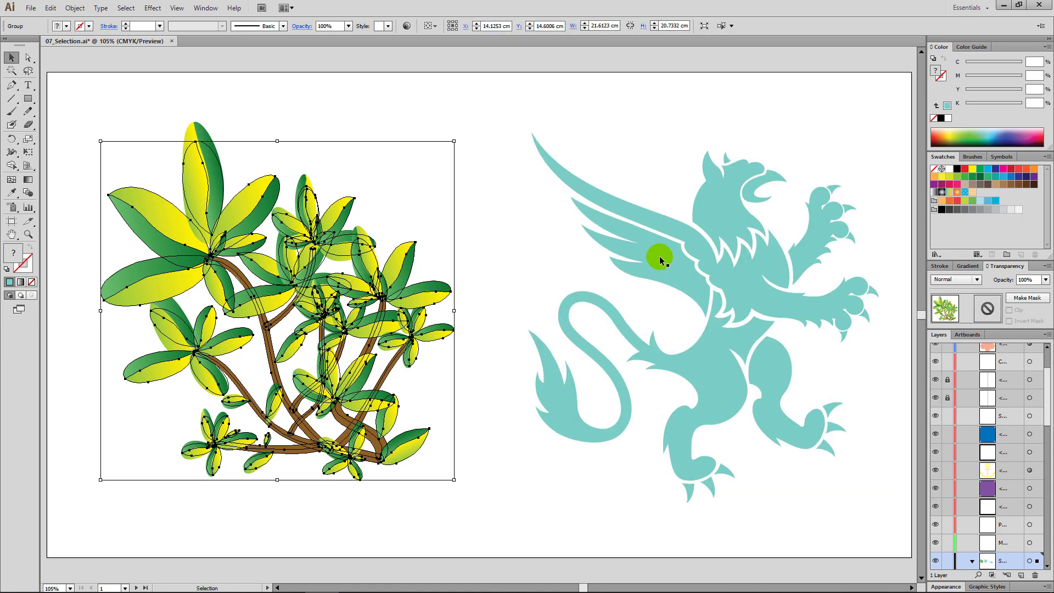
click(499, 255)
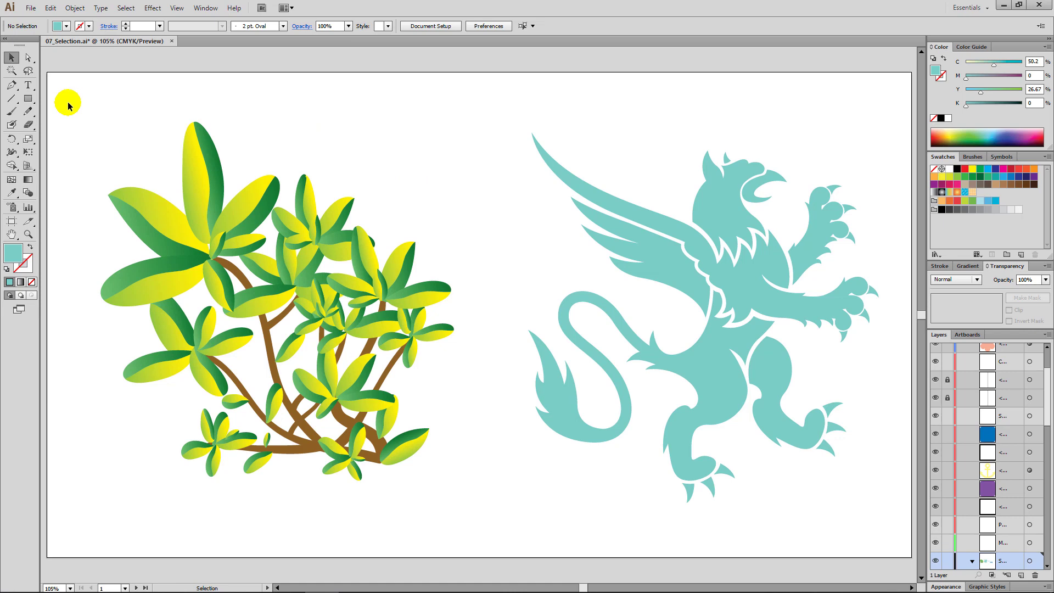
Activate the Pen tool, temporarily switch to the Selection Tool several times, and select the plant that way.
click(11, 85)
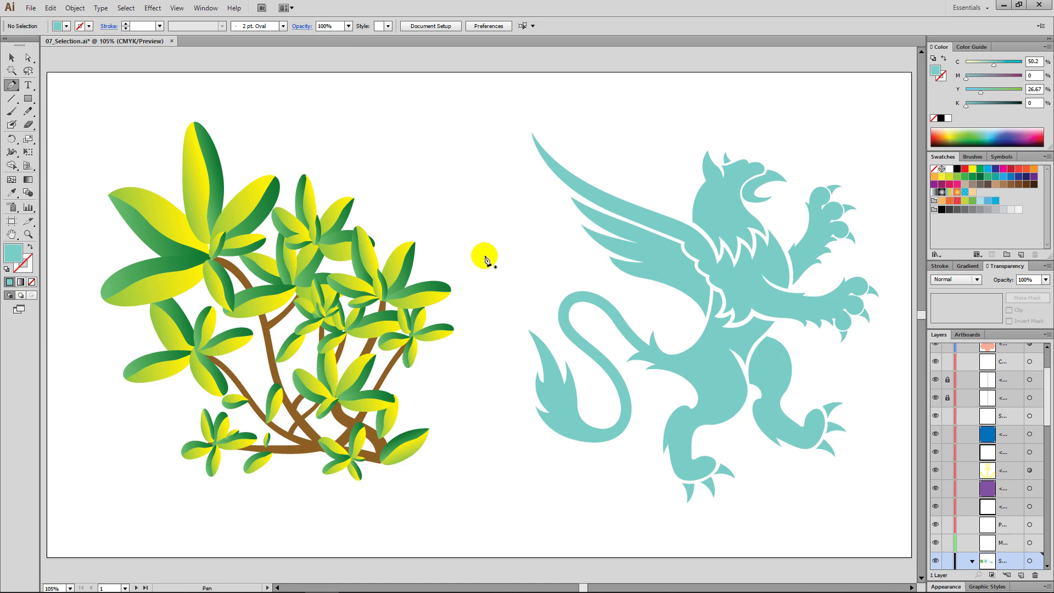
key(ctrl)
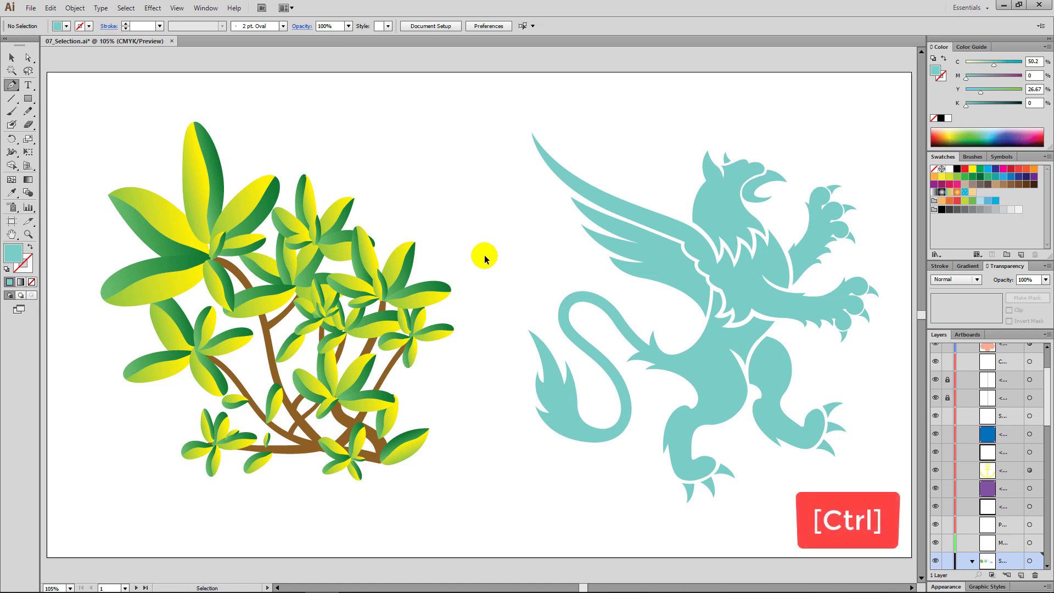
key(ctrl)
key(ctrl)
key(ctrl)
key(ctrl)
key(ctrl)
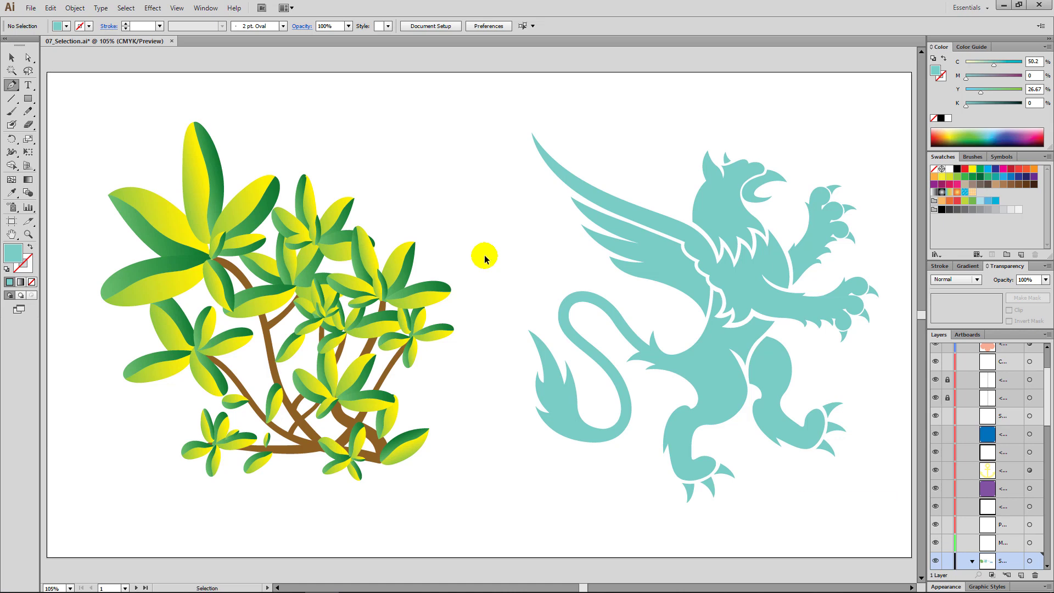
ctrl+click(484, 258)
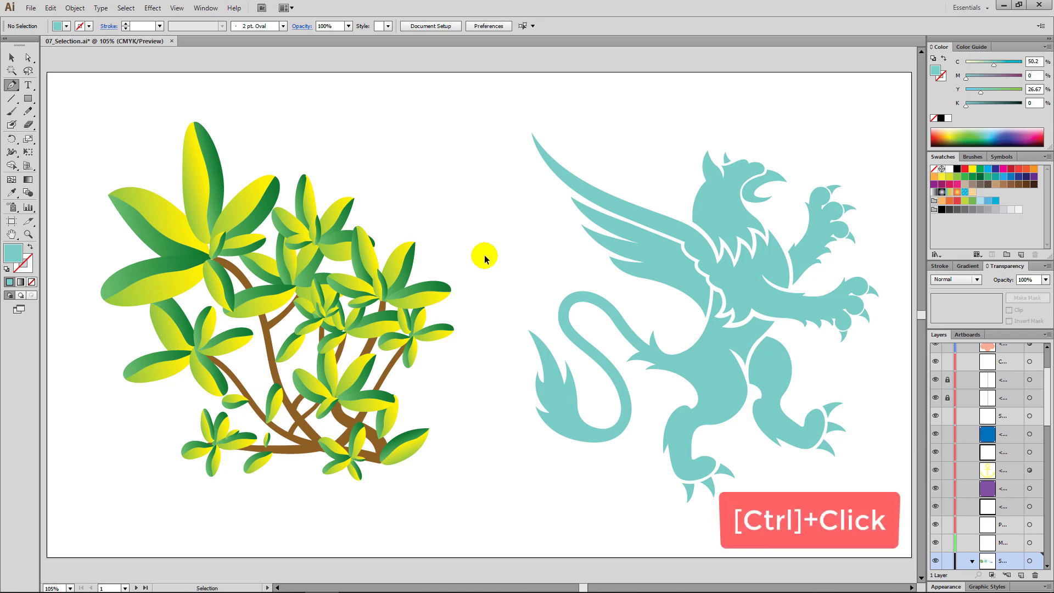
ctrl+click(405, 273)
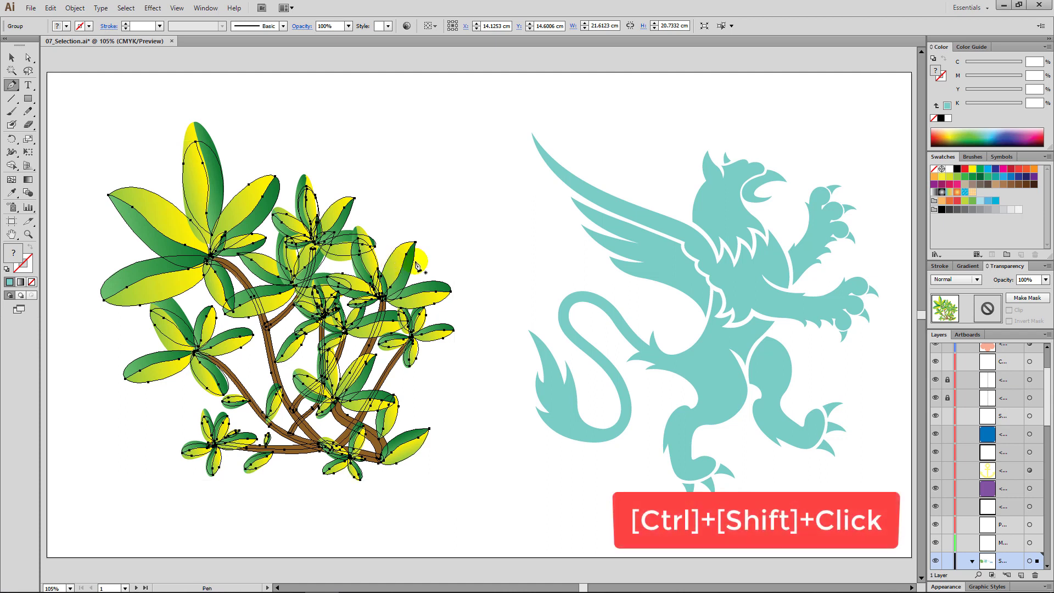
Keep the Pen tool active while adding the griffin to the plant selection and removing it again, and deselect the plant.
ctrl+shift+click(445, 264)
ctrl+shift+click(653, 247)
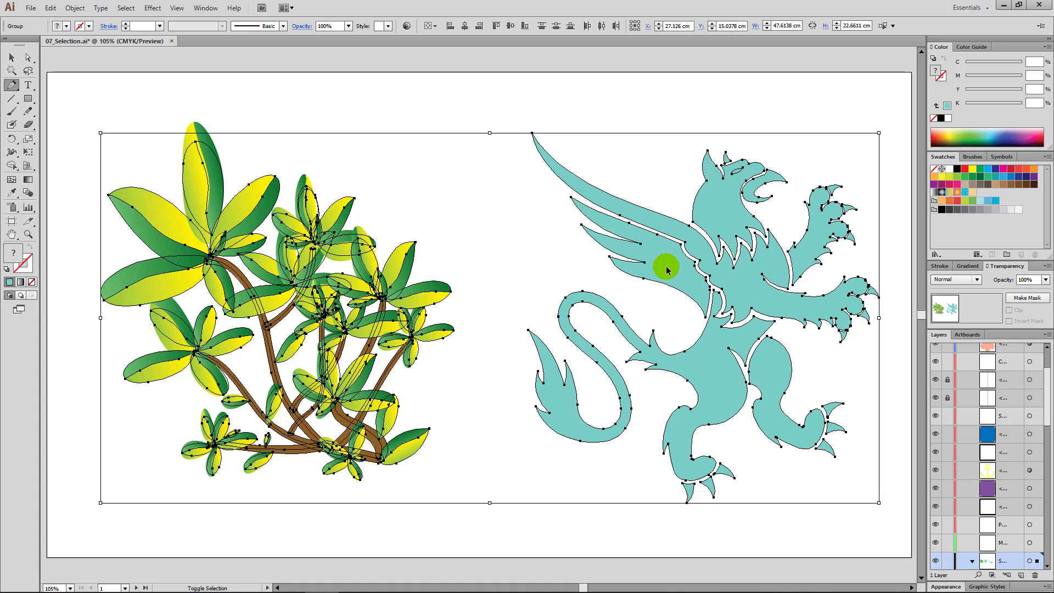
ctrl+shift+click(667, 266)
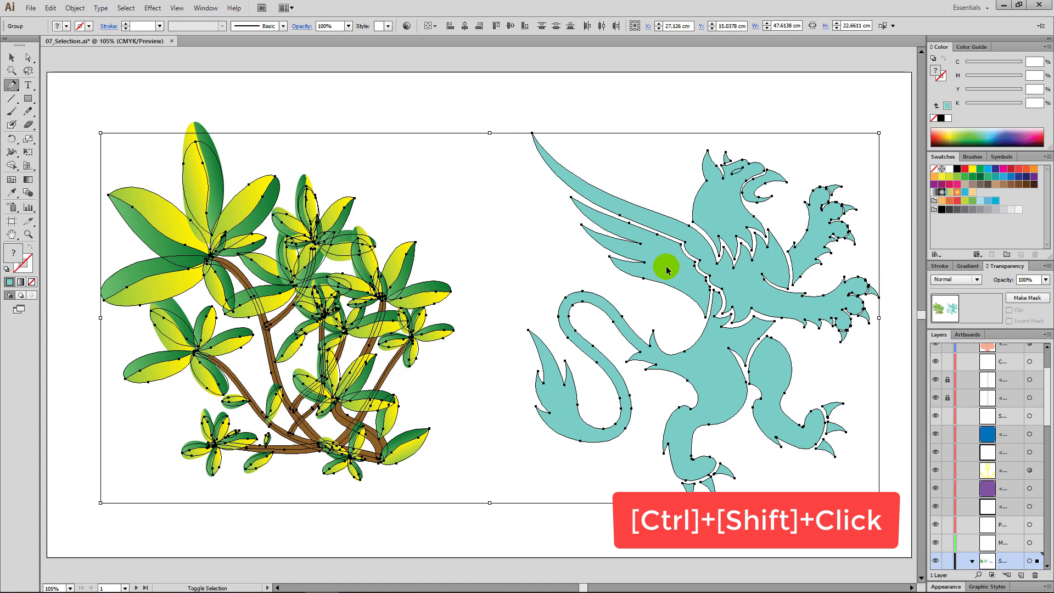
ctrl+shift+click(667, 266)
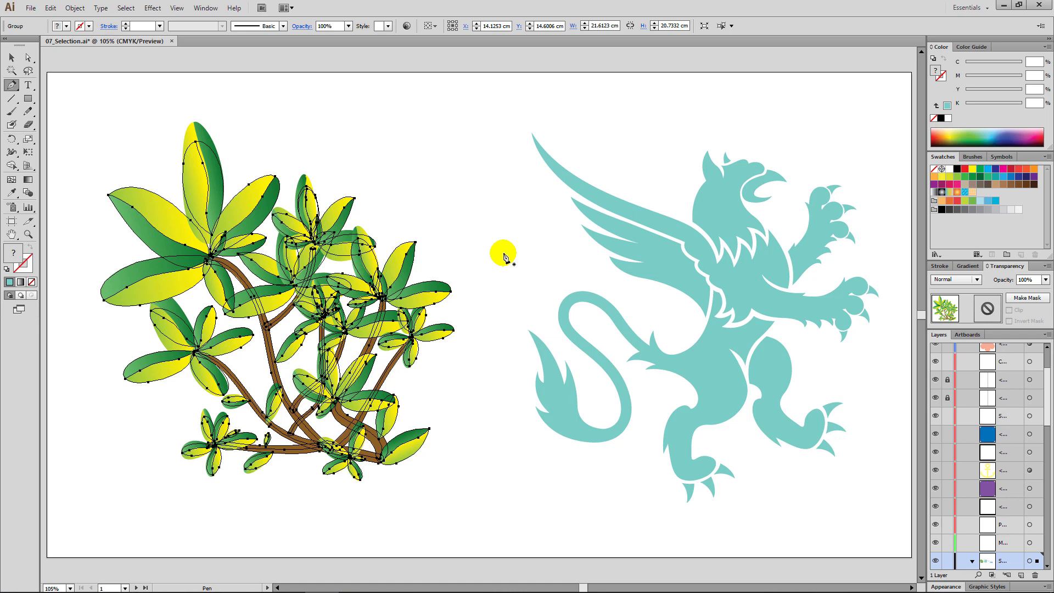
key(ctrl)
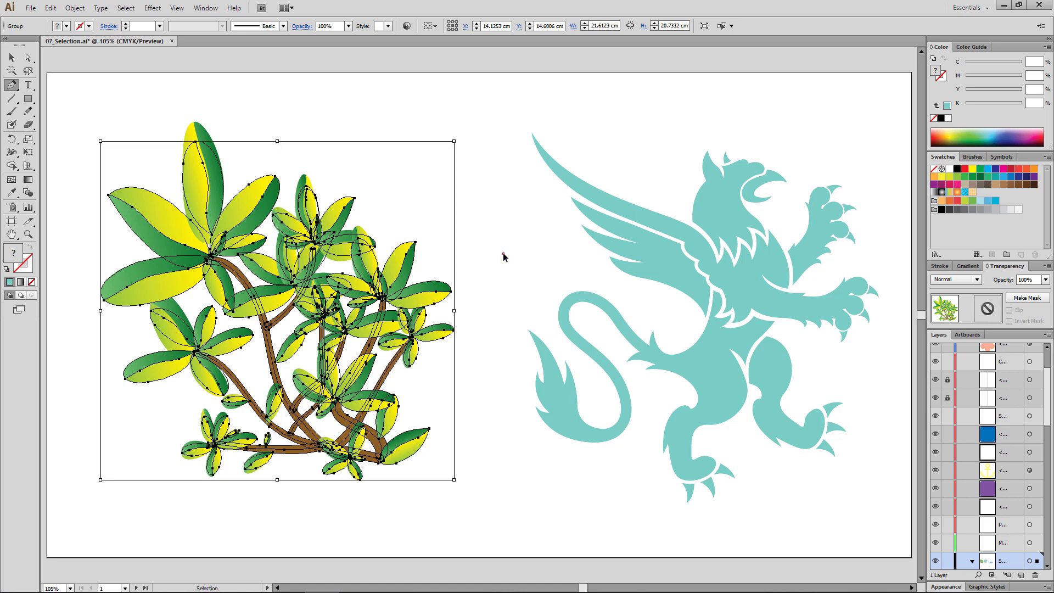
ctrl+click(504, 256)
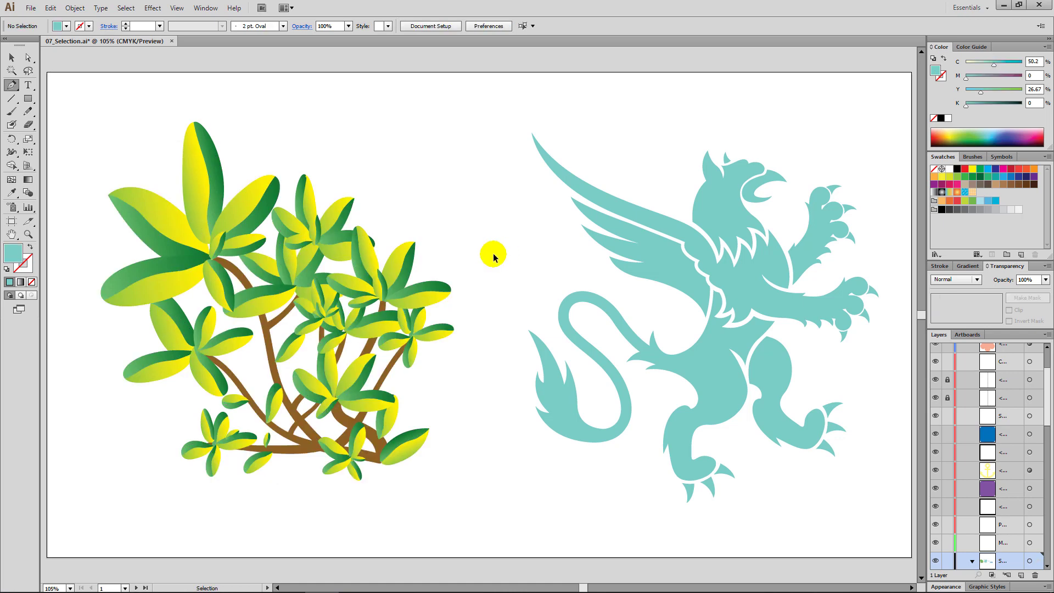
Temporarily invoke the Selection Tool from the Pen tool to select the plant once more and clear the selection.
ctrl+click(402, 268)
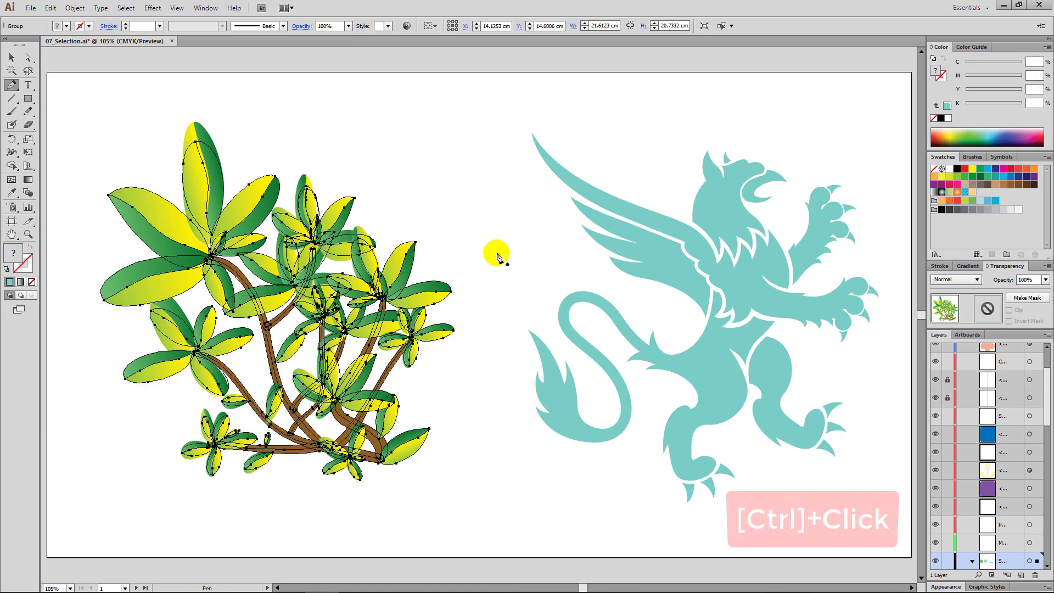
key(ctrl)
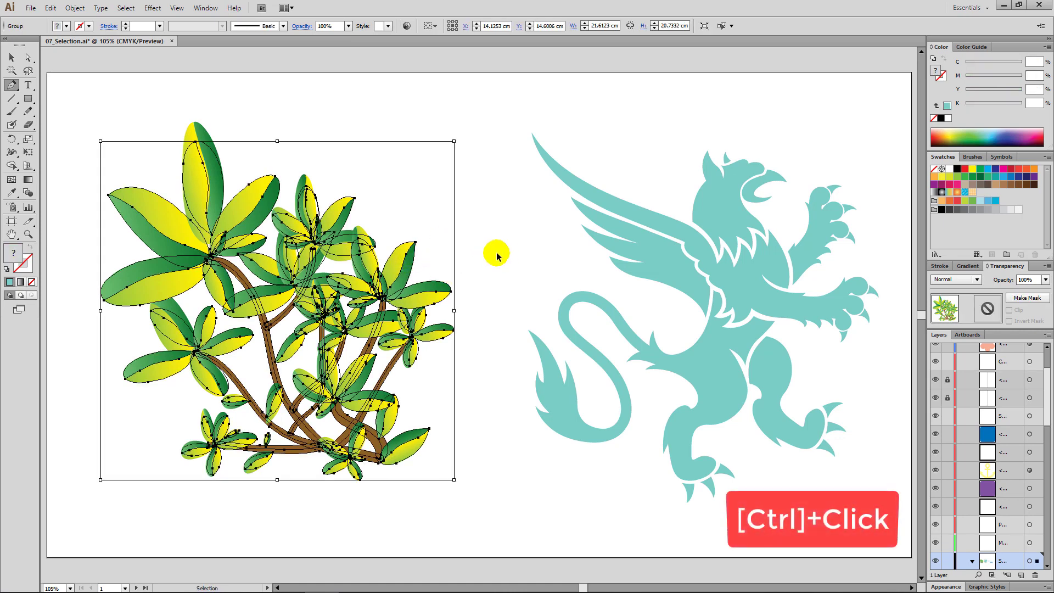
ctrl+click(497, 257)
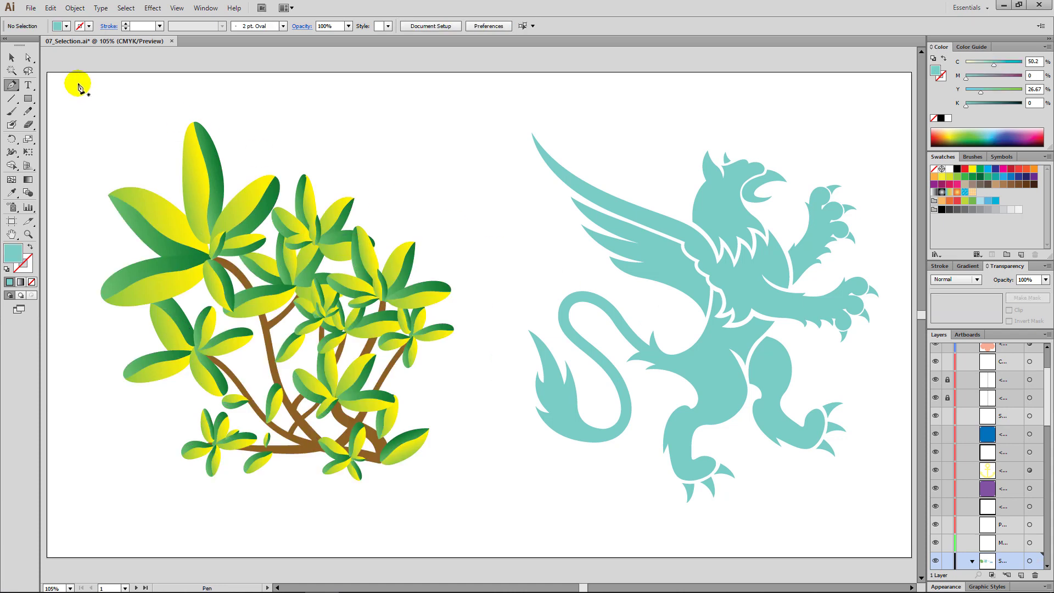
Use the Direct Selection Tool to marquee-select the anchor points of the griffin's upper tail loop and move them up and to the left.
click(29, 58)
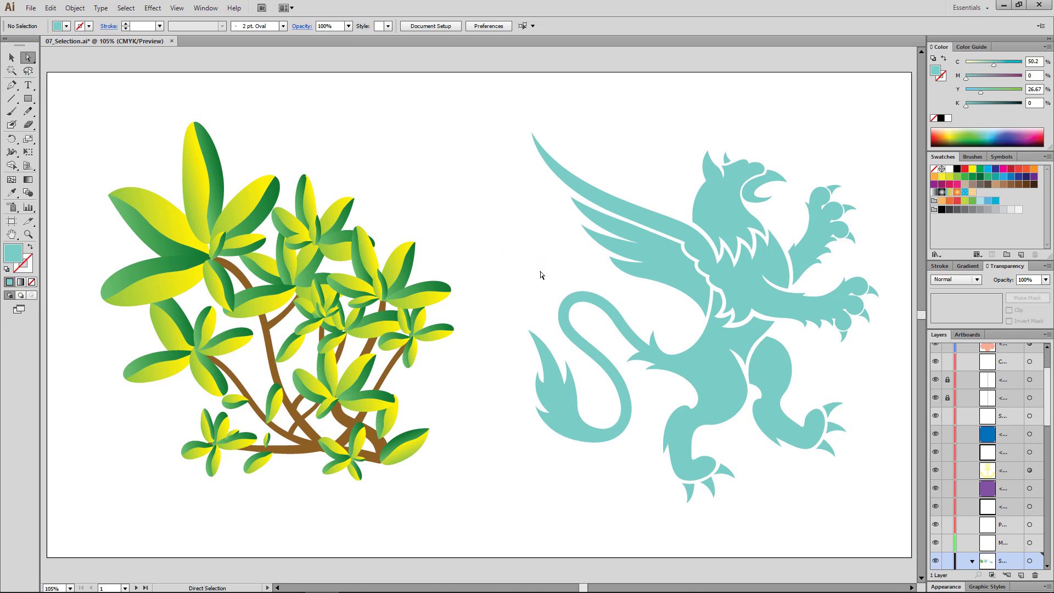
drag(540, 272, 618, 333)
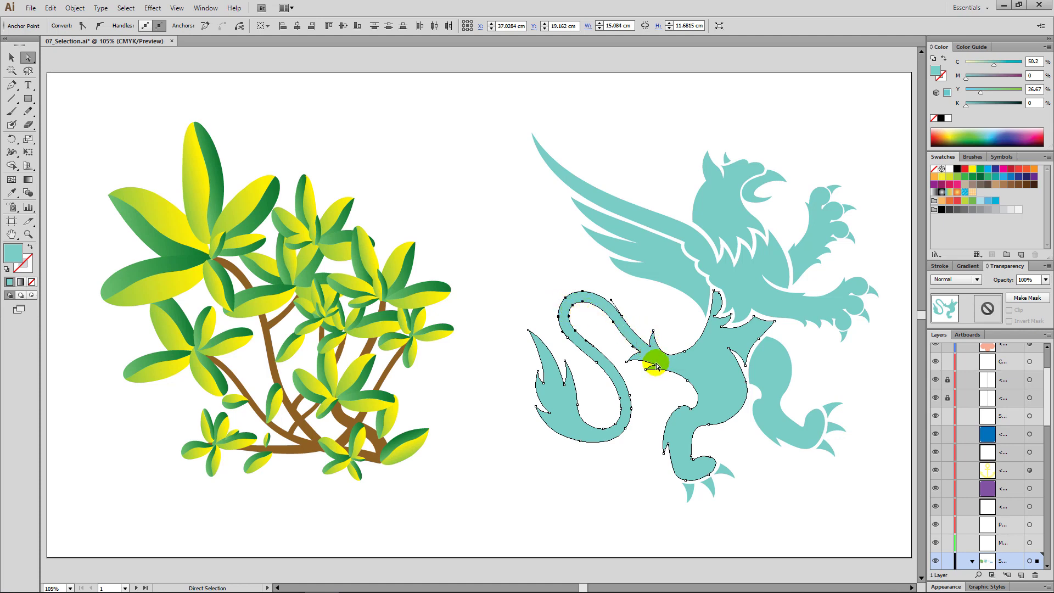
drag(657, 367, 649, 372)
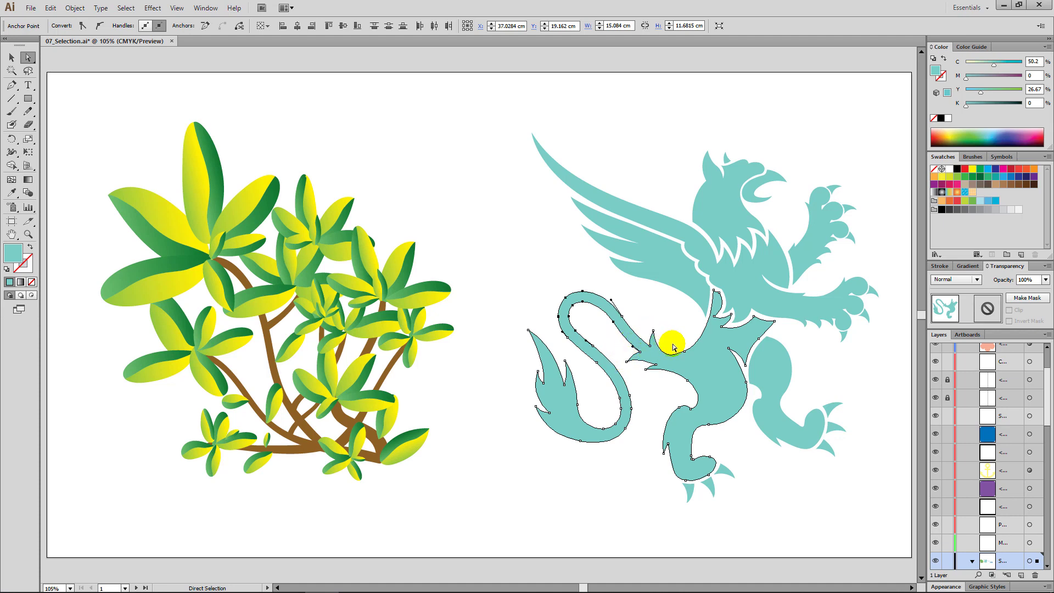
click(568, 302)
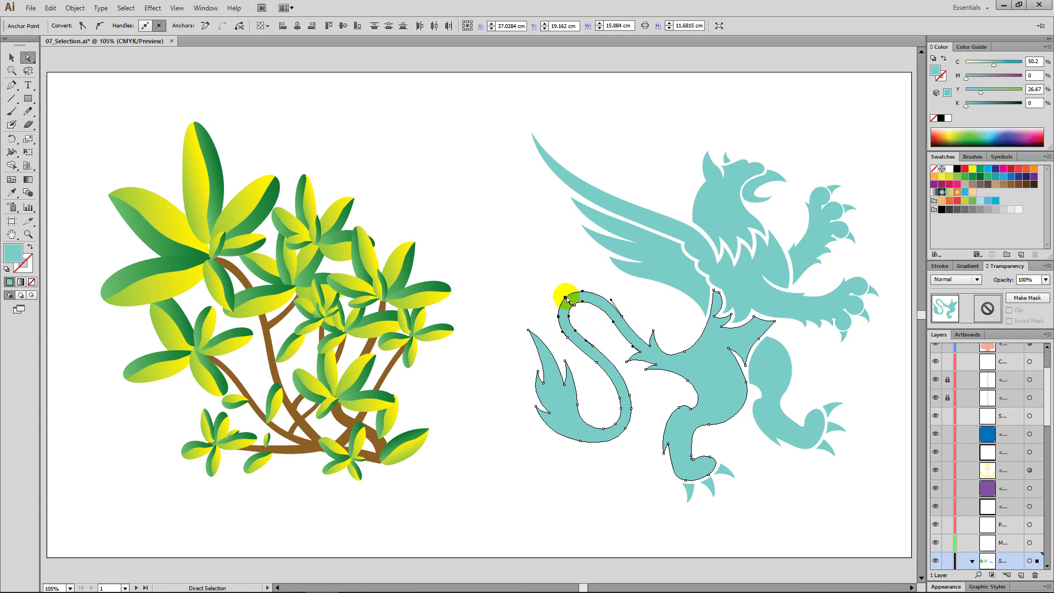
drag(566, 300, 548, 286)
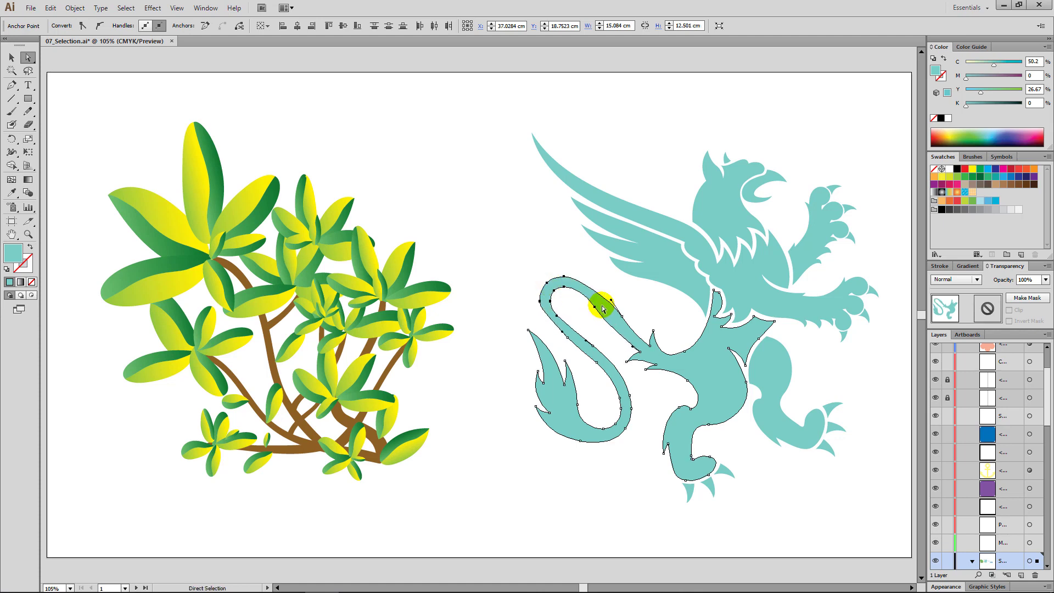
Select several individual anchor points along the outer edge of the griffin's upper tail loop and move them together slightly outward.
click(597, 309)
drag(598, 313, 611, 320)
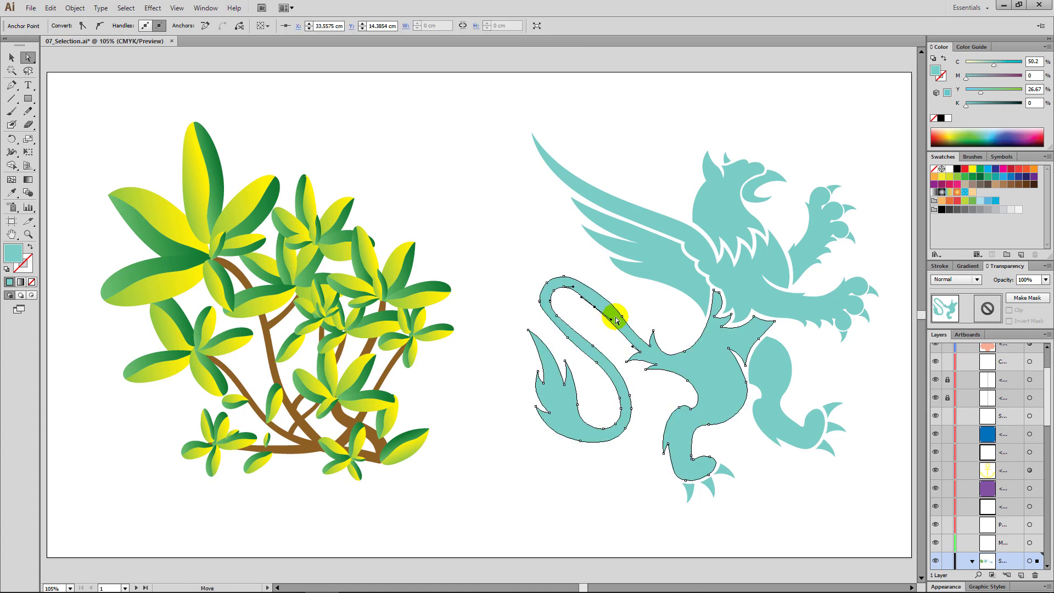
click(622, 316)
shift+click(605, 297)
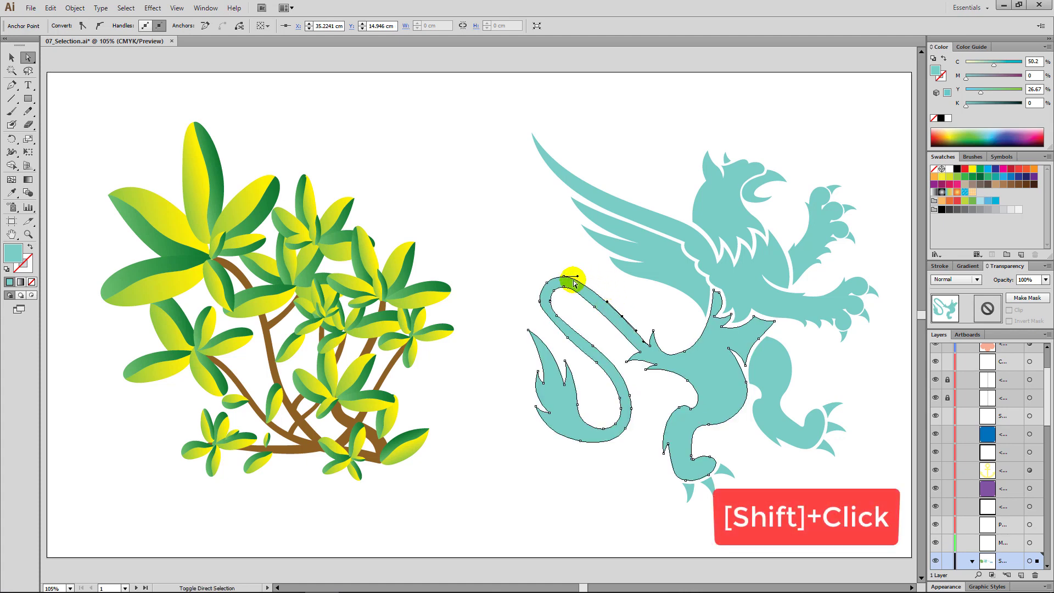
shift+click(548, 284)
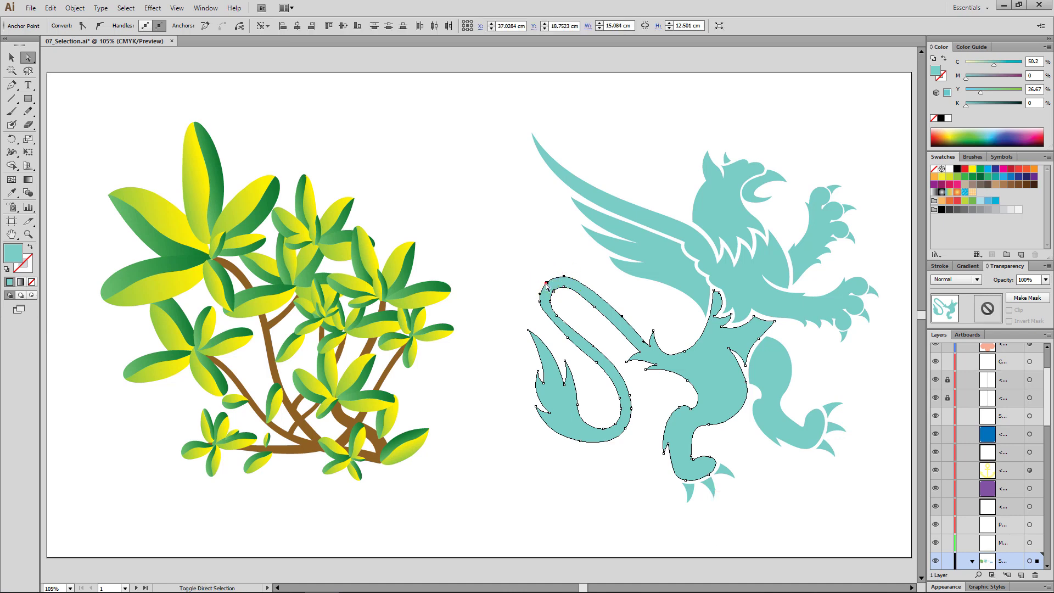
drag(541, 302, 536, 296)
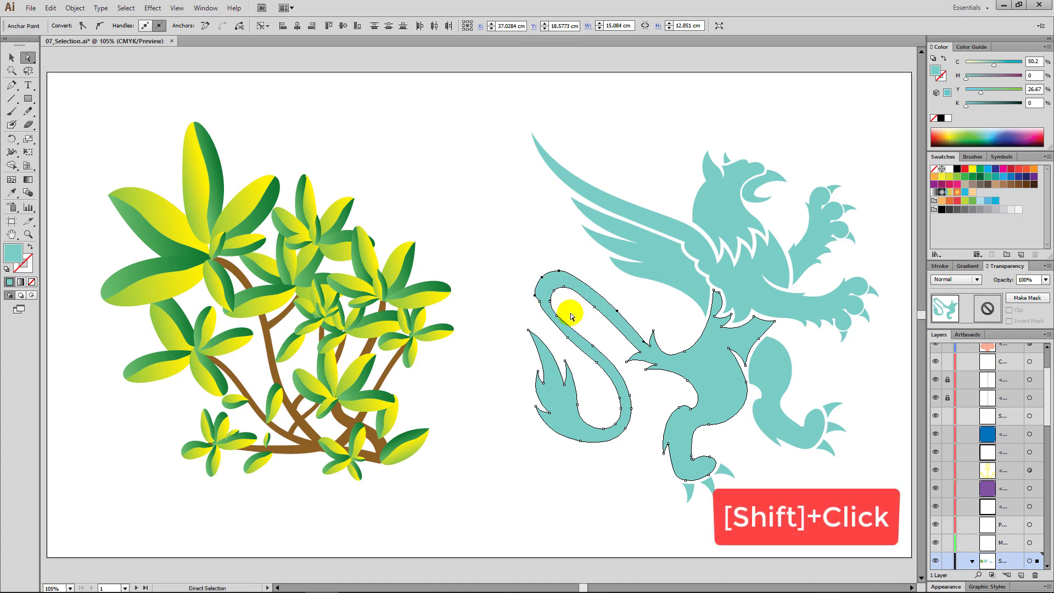
Remove the outer tail-loop anchor points from the selection one by one, keeping only the anchor on the tail's upper straight stretch selected.
shift+click(538, 300)
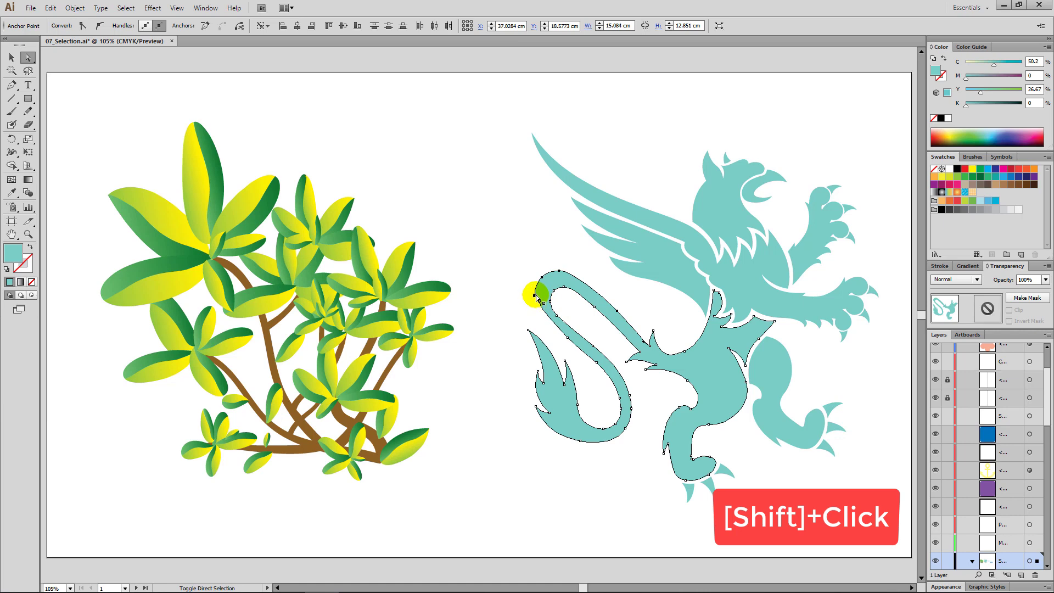
shift+click(541, 278)
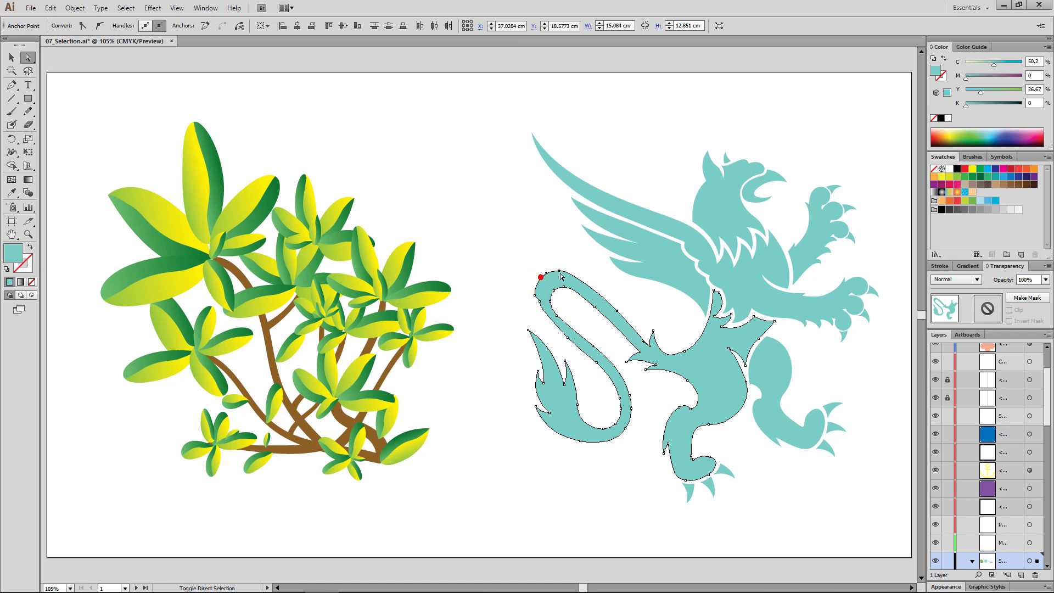
shift+click(556, 272)
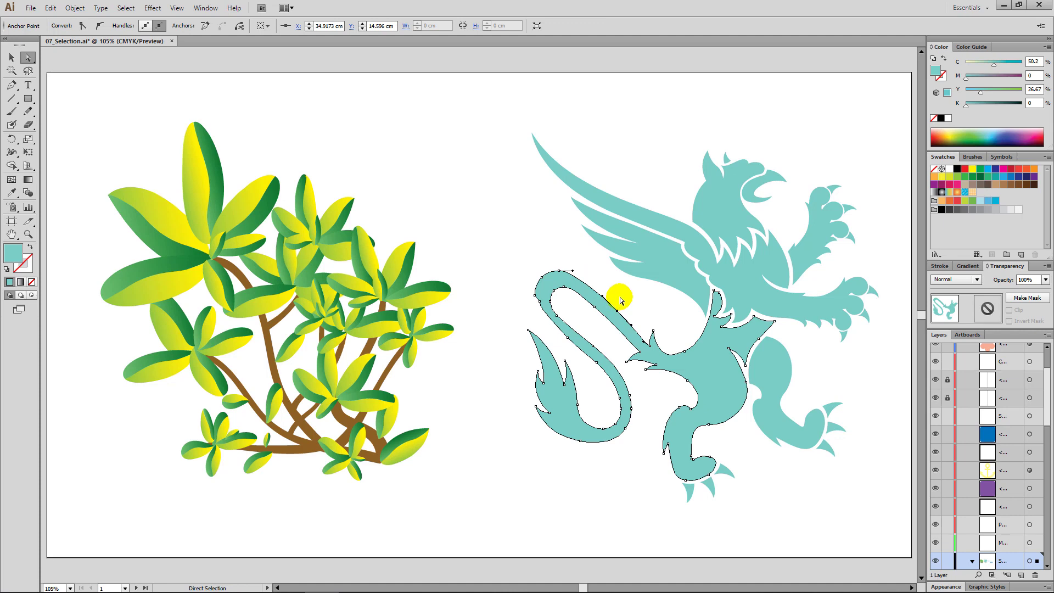
shift+click(540, 301)
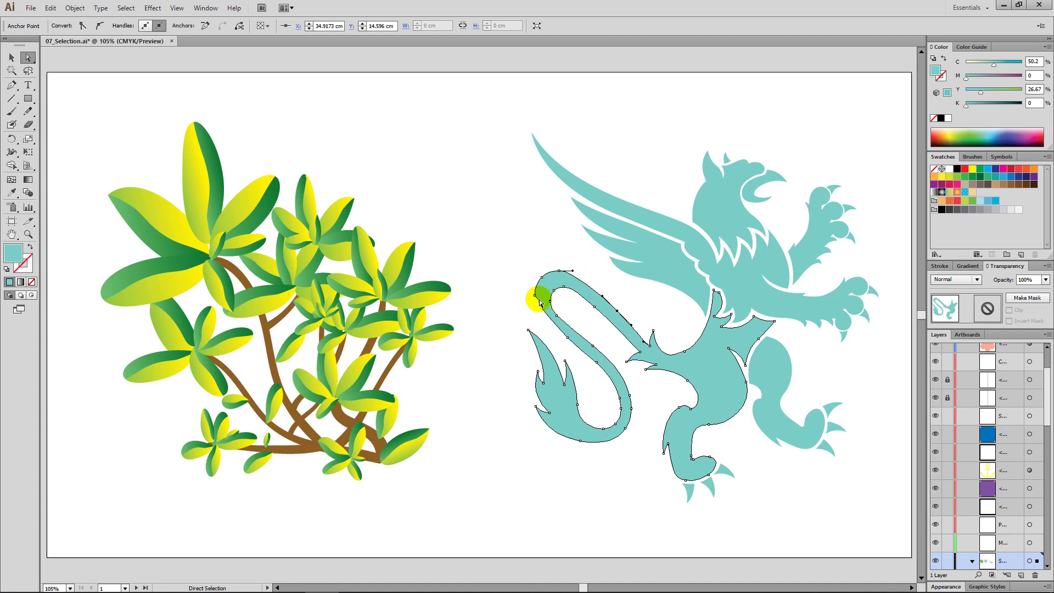
Adjust the anchor point on the tail loop's outermost bend and its handles, moving it to about X 30.1 cm, Y 14.3 cm, and deselect the path.
click(540, 302)
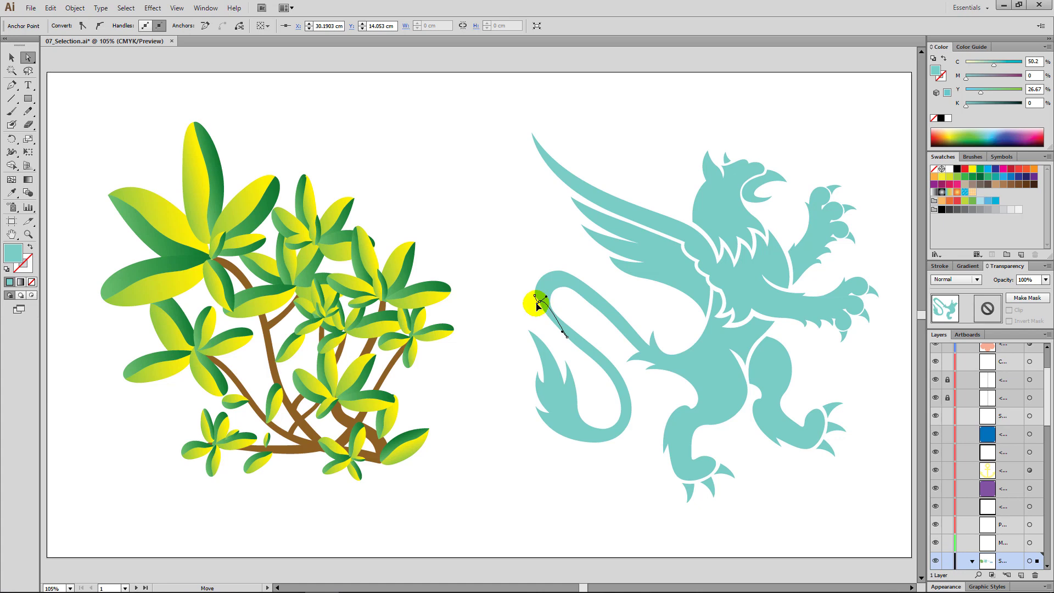
click(540, 302)
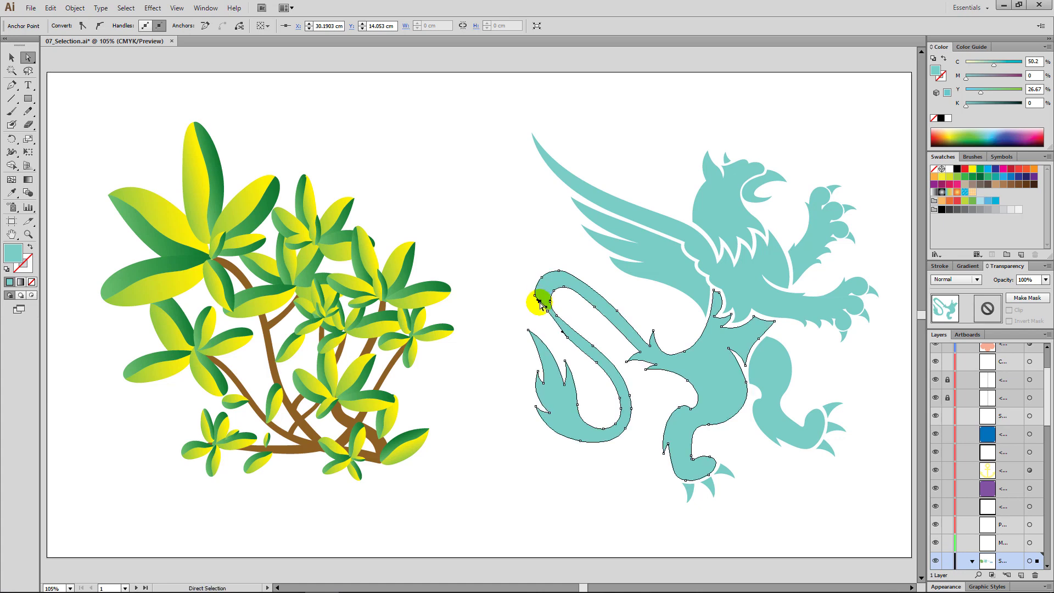
click(537, 301)
click(537, 303)
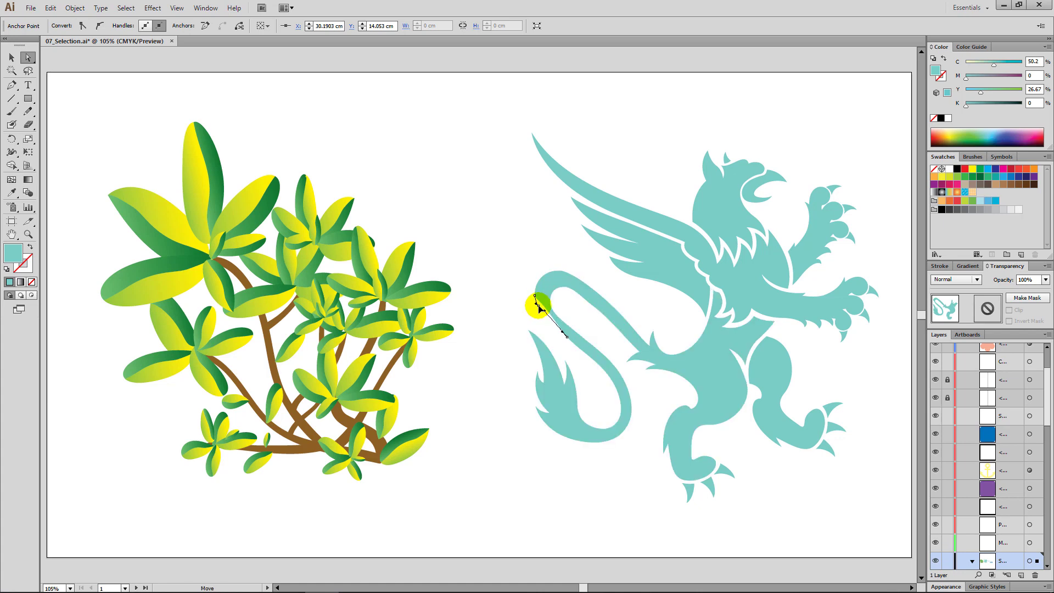
ctrl+click(547, 312)
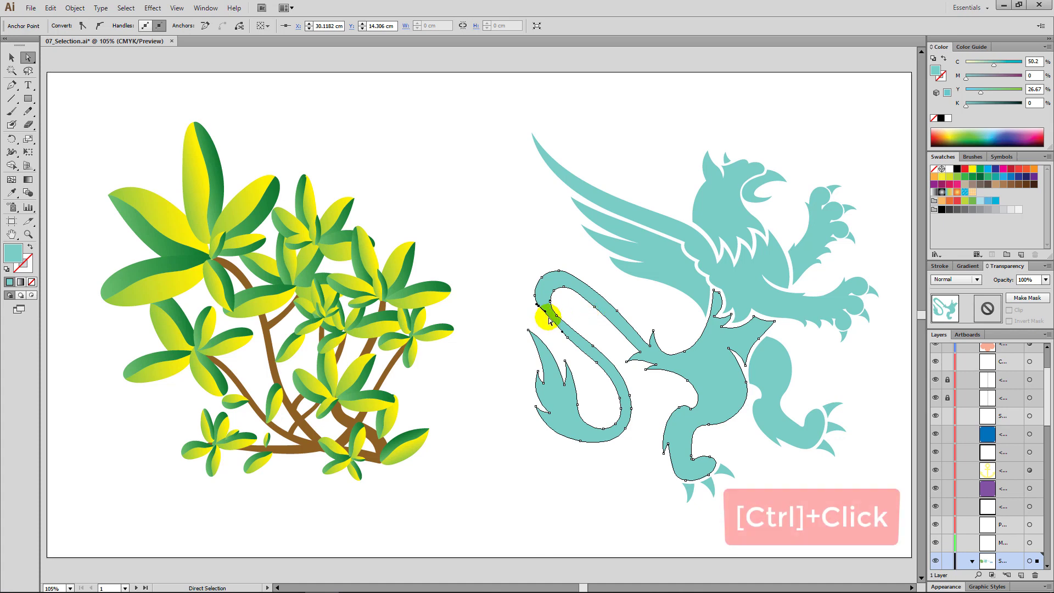
drag(546, 311, 544, 314)
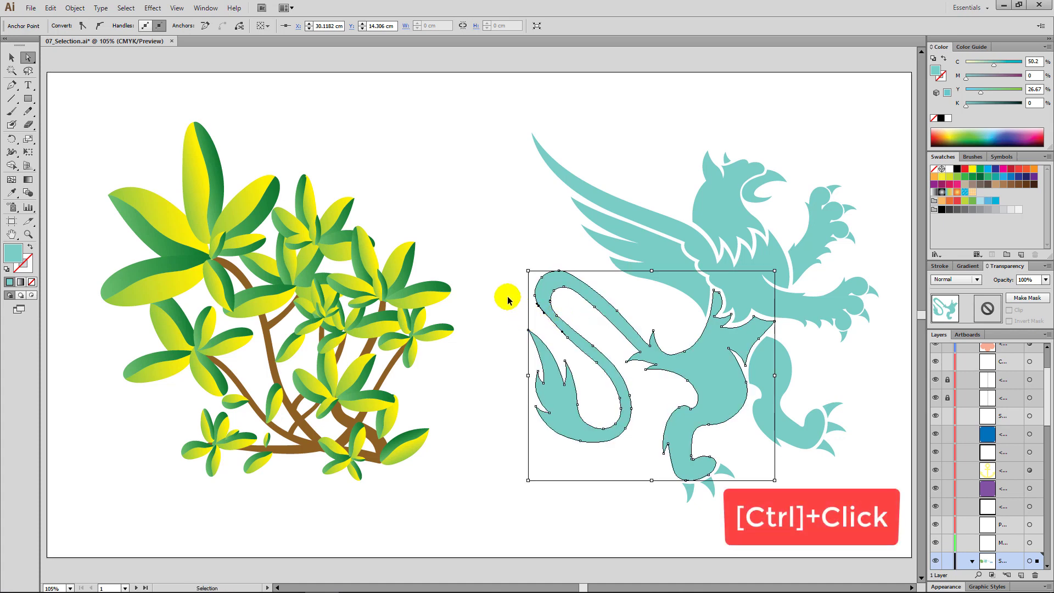
ctrl+click(500, 277)
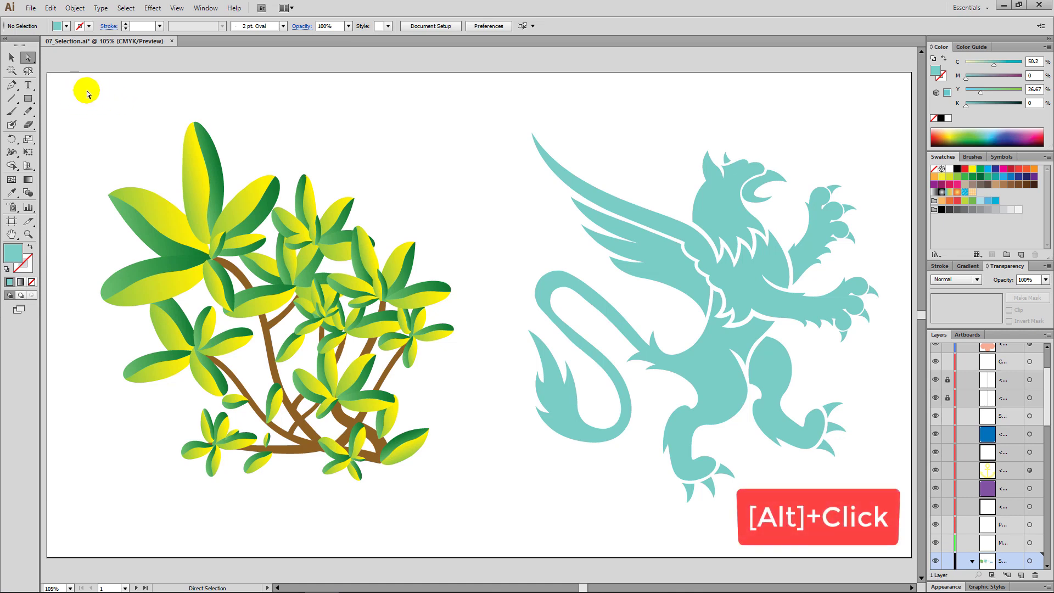
Switch to the Group Selection Tool and select the griffin's tail-and-body path, followed by its other hind leg on its own.
alt+click(27, 58)
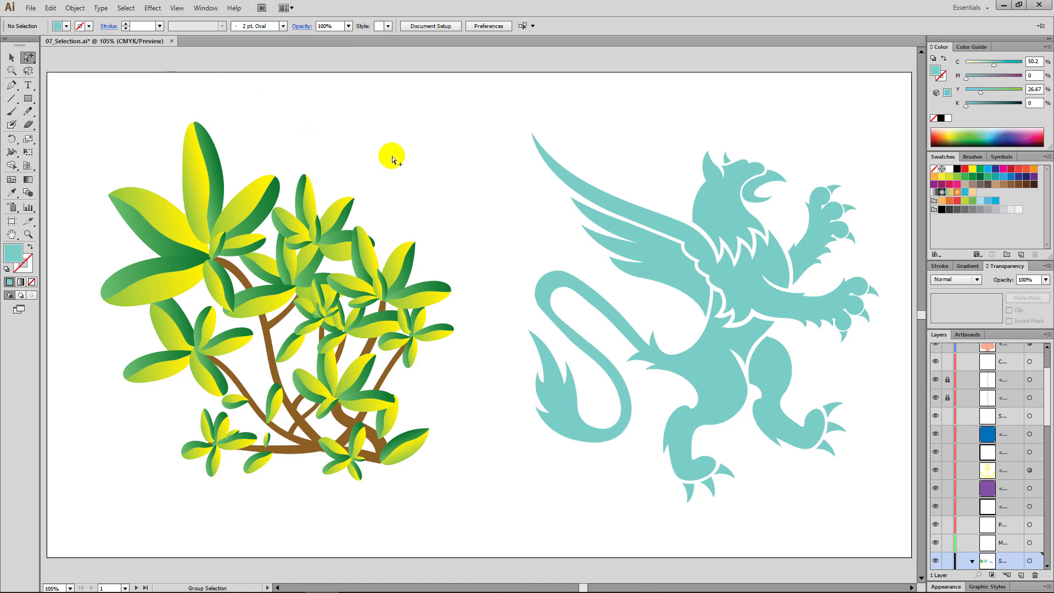
click(688, 357)
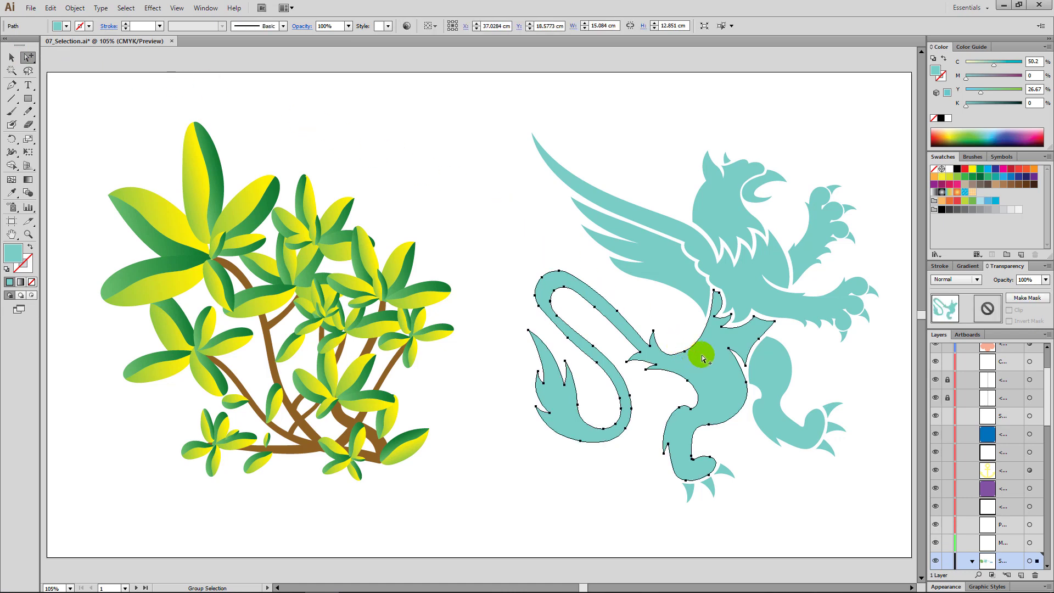
click(771, 386)
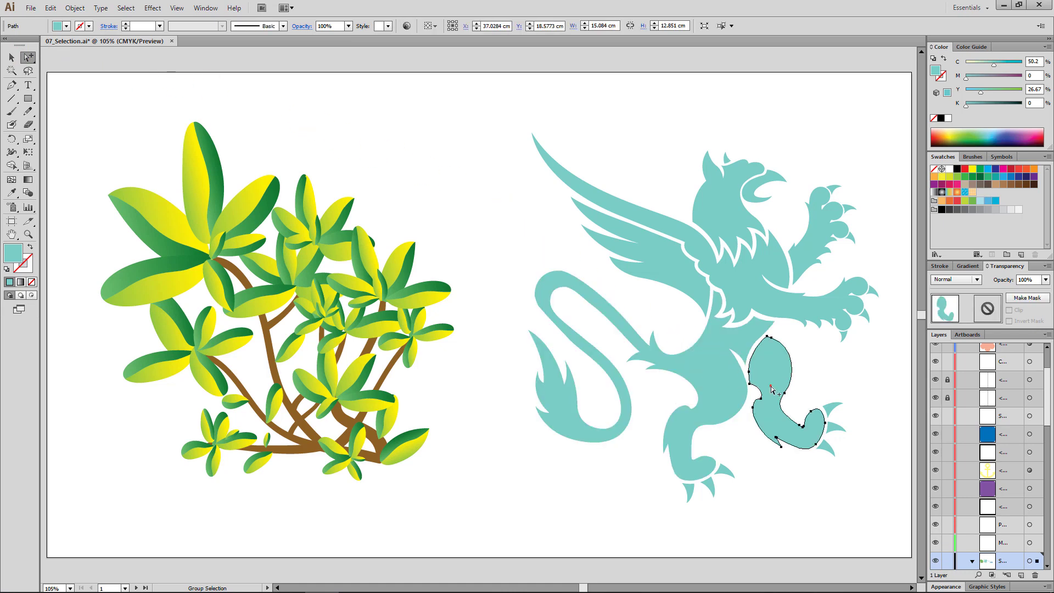
Move the griffin's other hind leg with its claws to about X 46.4, Y 19.4 cm, nudge its body and lower wing paths, and deselect.
drag(851, 475, 785, 416)
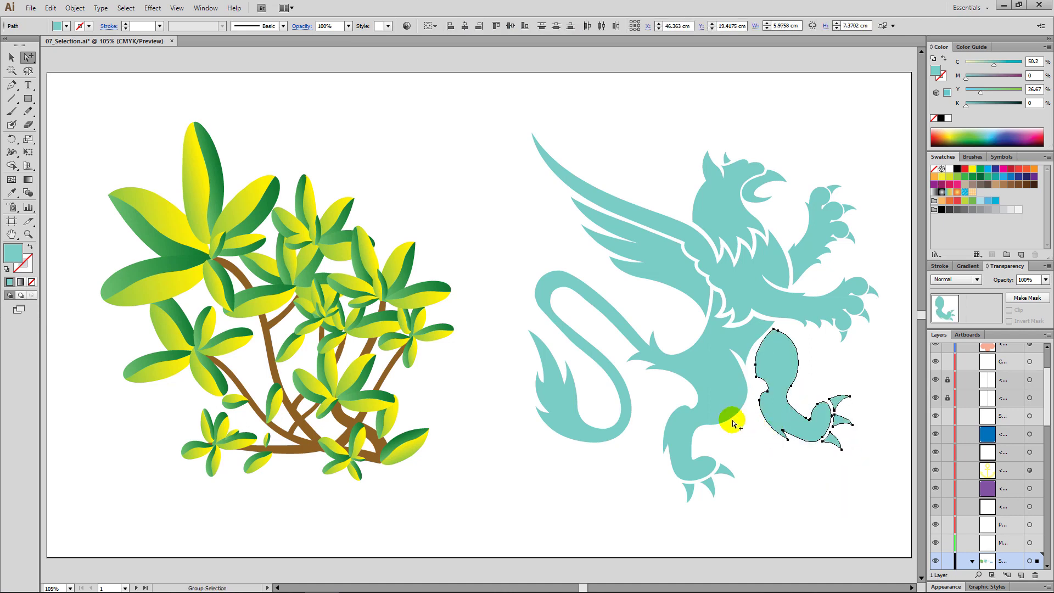
click(705, 407)
drag(707, 414, 701, 419)
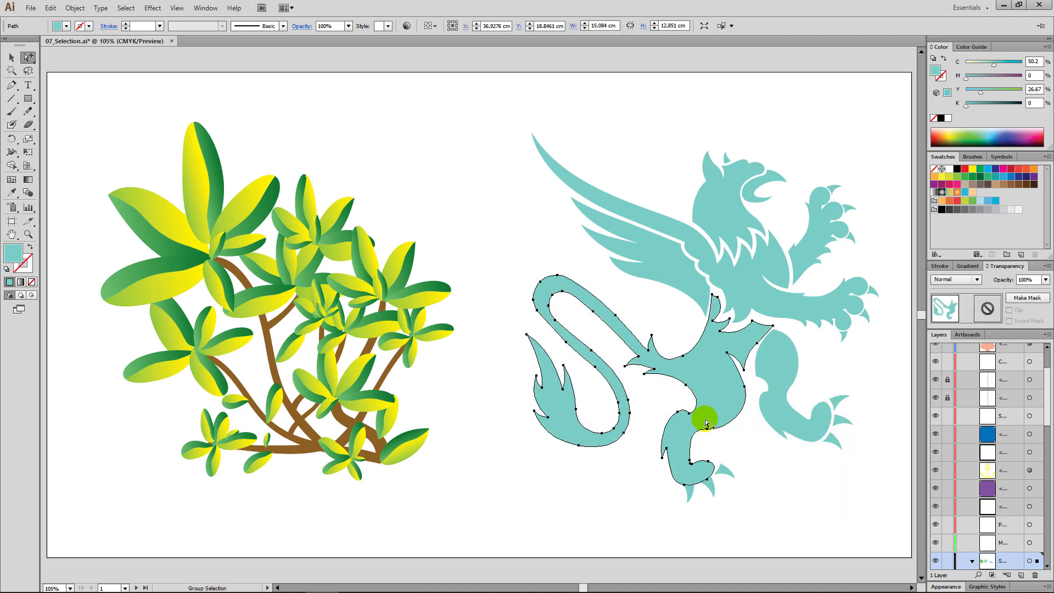
click(686, 287)
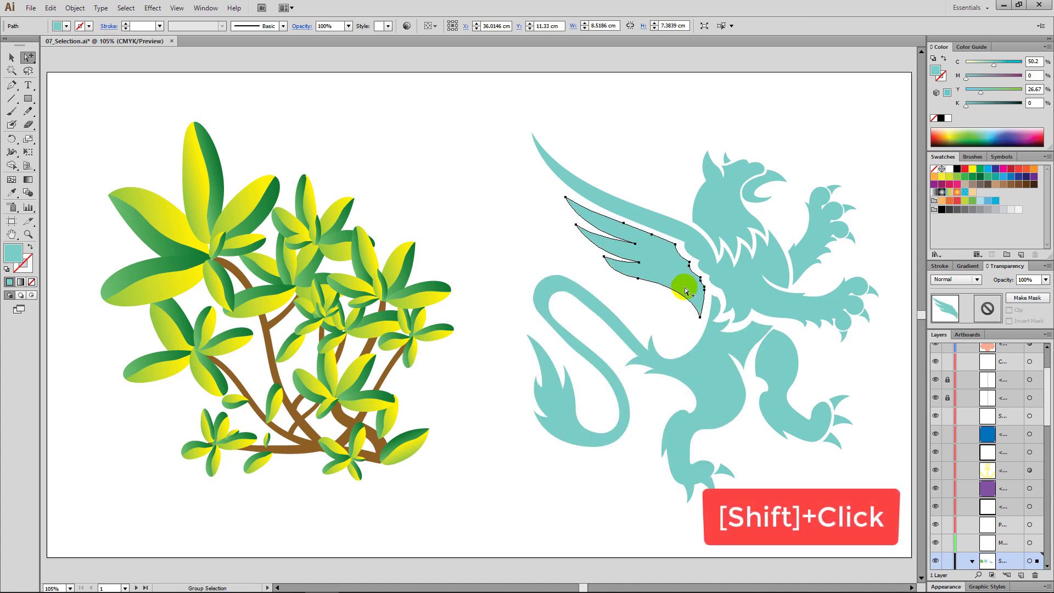
click(760, 437)
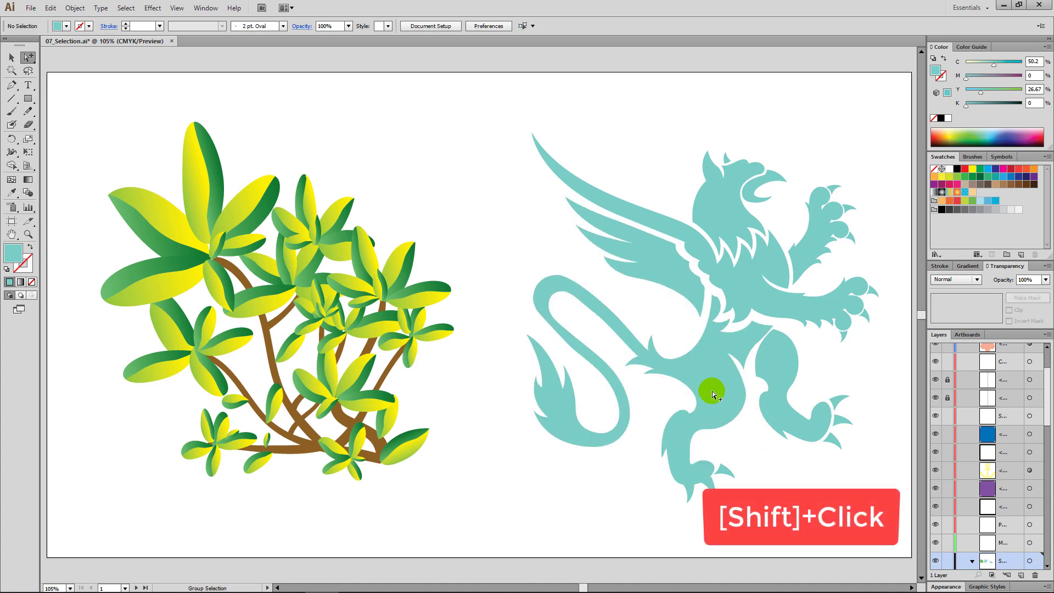
Select the tail-and-body path, add the other hind leg and the lower wing to the selection, and remove the wing again.
click(713, 391)
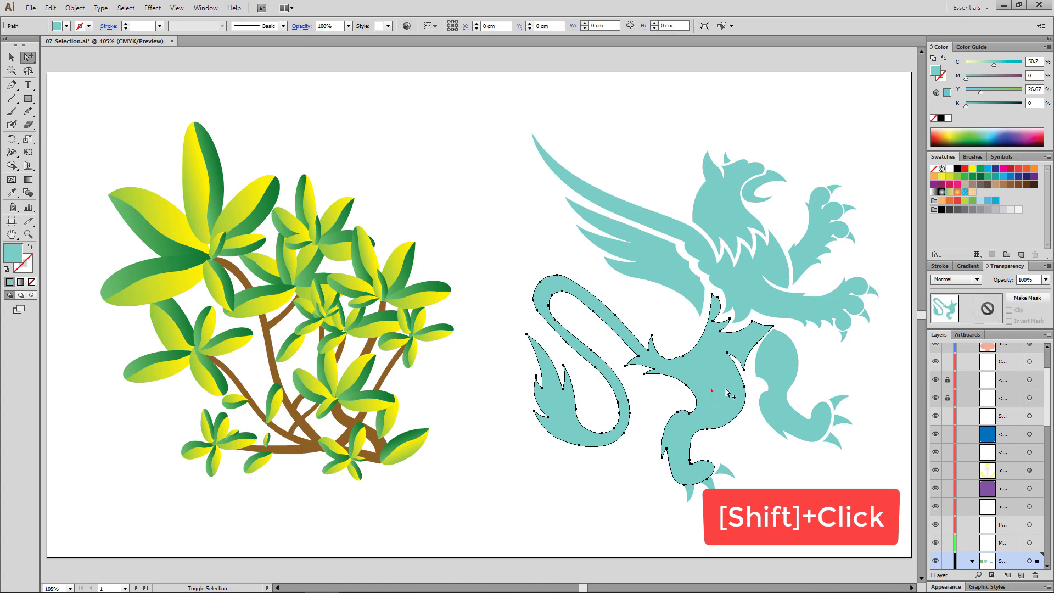
shift+click(777, 380)
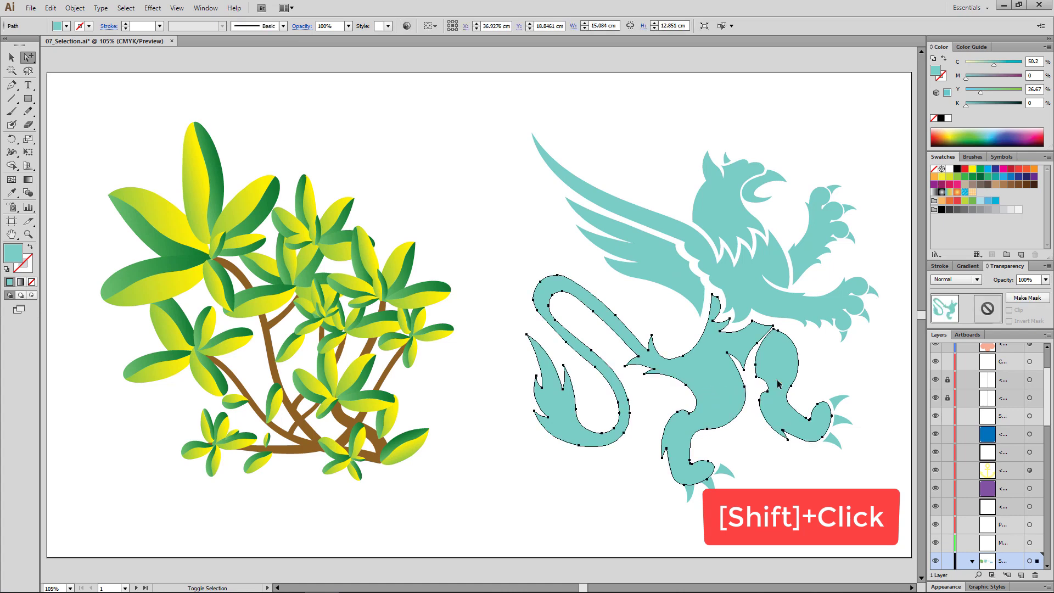
shift+click(679, 286)
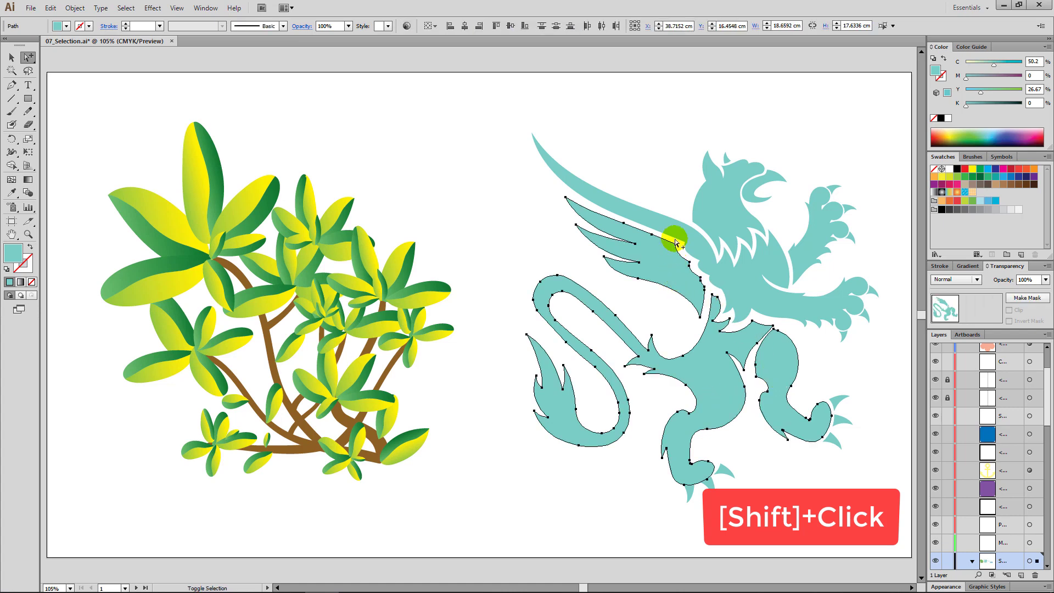
shift+click(751, 290)
shift+click(675, 279)
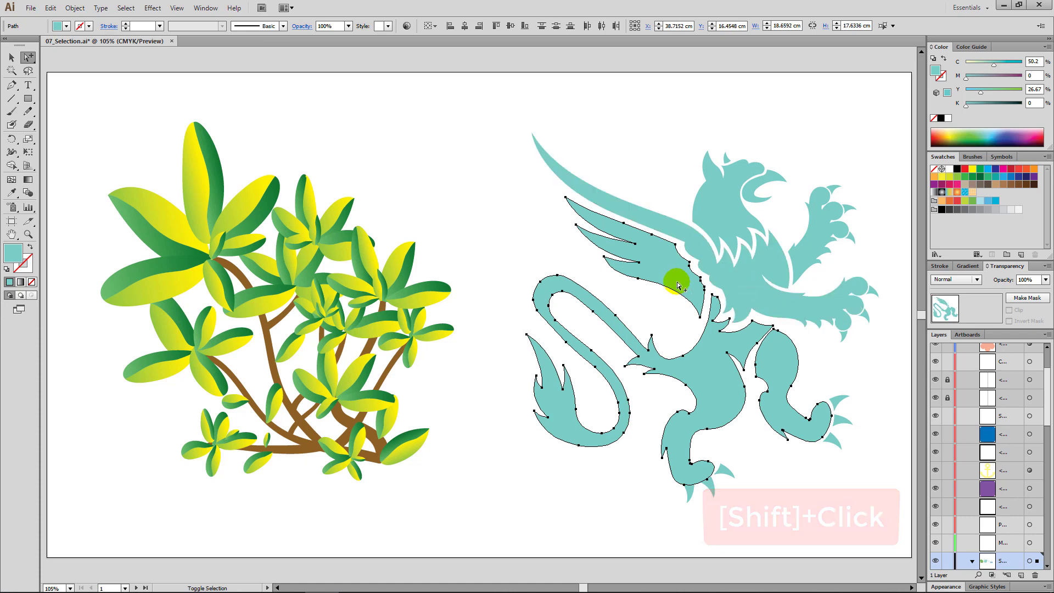
shift+click(767, 407)
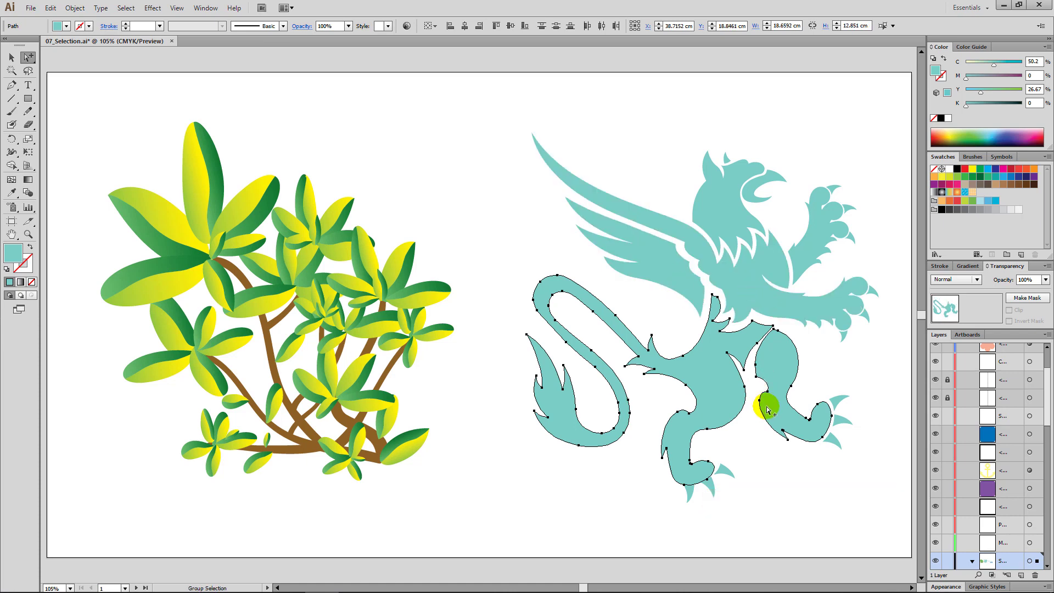
Extend the selection to the griffin's whole group and move it to about X 38.9 cm, Y 14.5 cm.
click(719, 394)
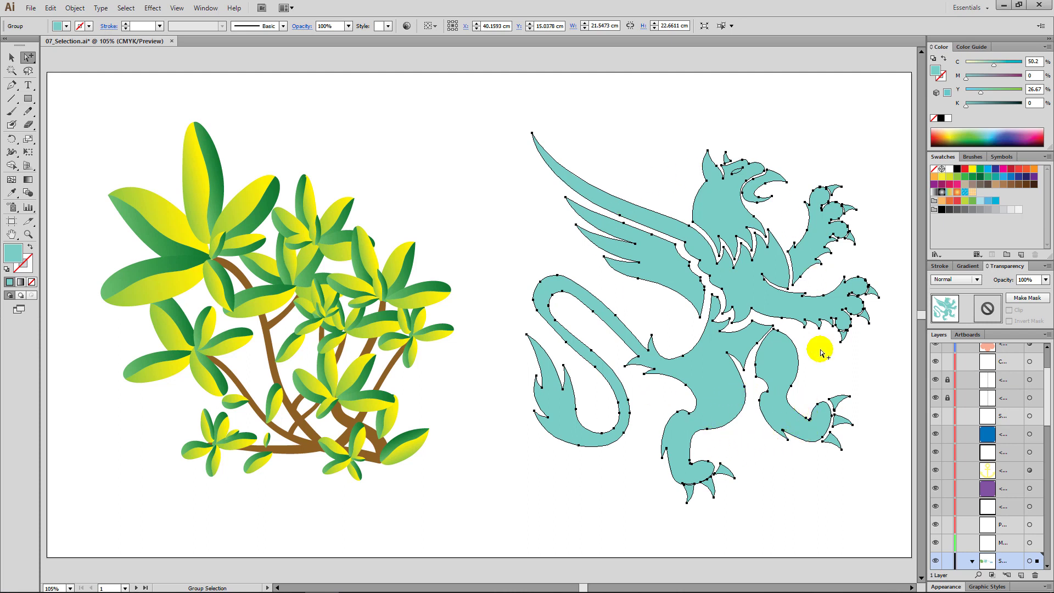
click(717, 422)
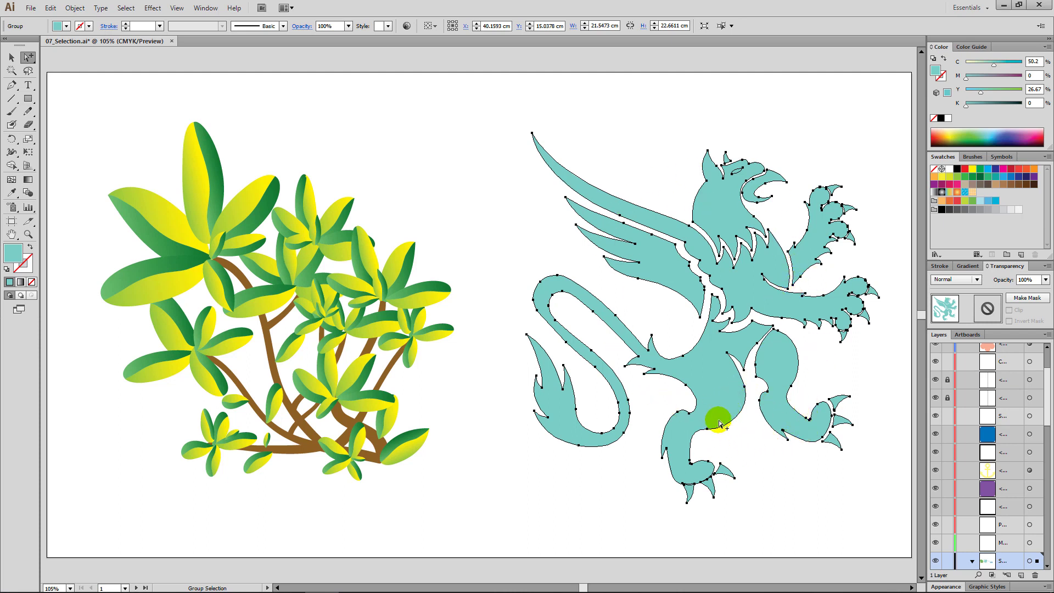
click(719, 409)
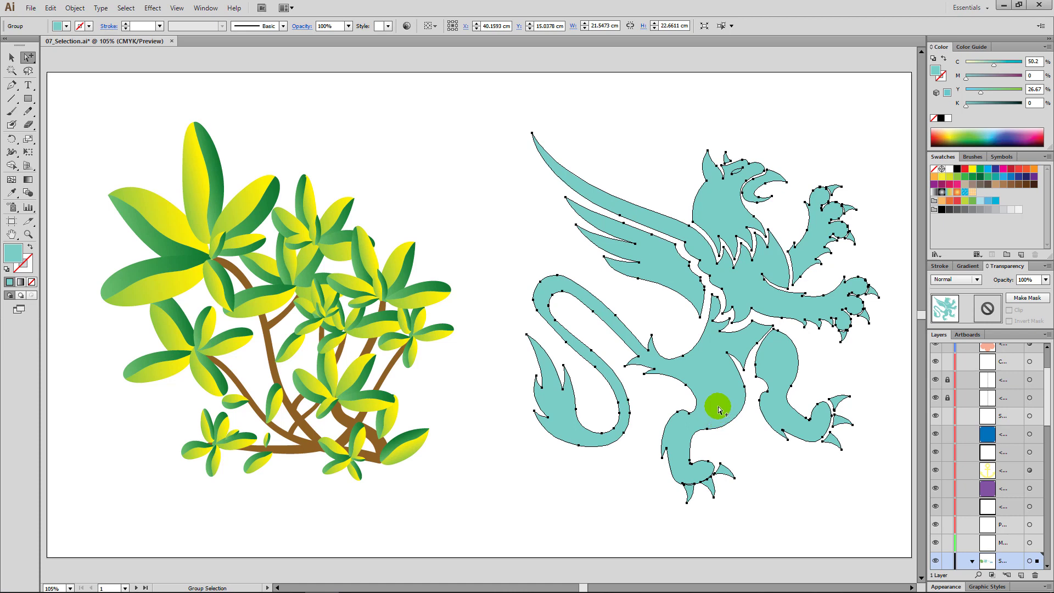
mouse_move(717, 392)
mouse_down()
mouse_move(726, 420)
mouse_move(713, 376)
mouse_move(705, 384)
mouse_up()
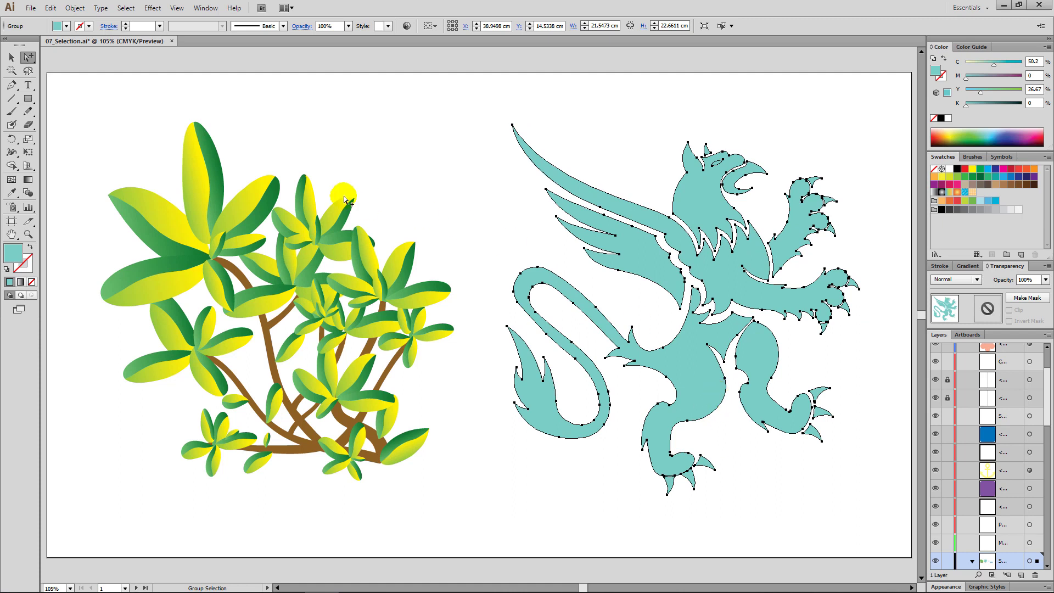
Switch to the Lasso Tool and loop around the griffin's wing to select the anchor points of its upper and lower feathers.
alt+click(28, 57)
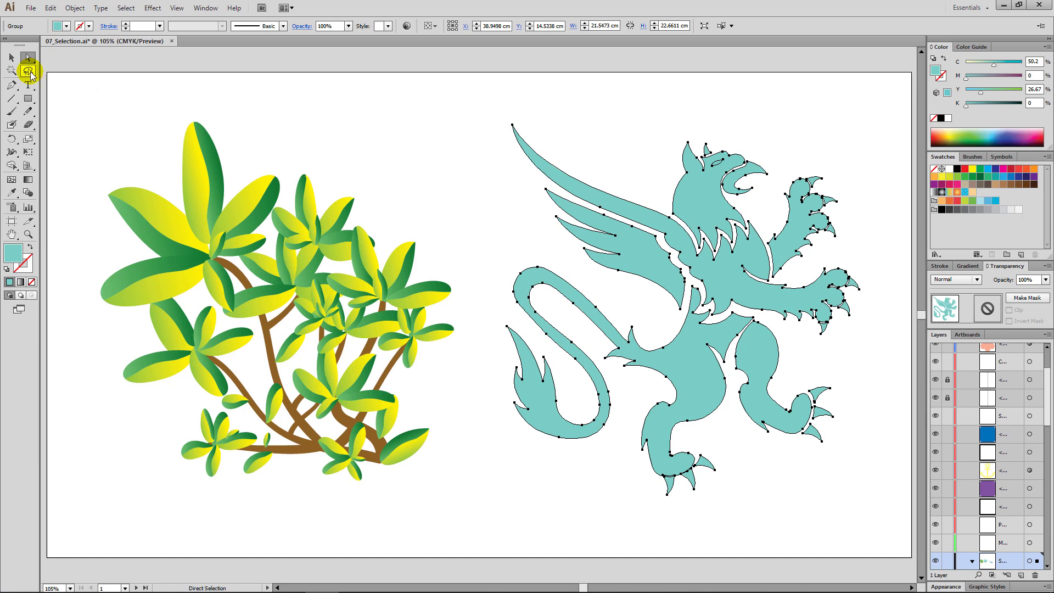
key(q)
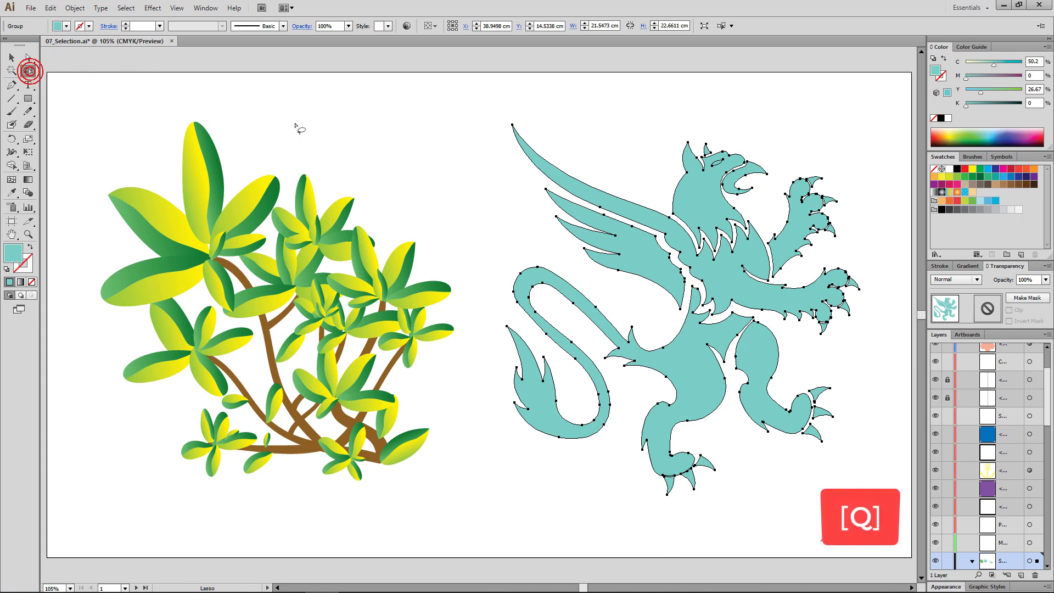
click(462, 180)
mouse_move(542, 117)
mouse_down()
mouse_move(534, 124)
mouse_move(484, 108)
mouse_move(515, 207)
mouse_move(601, 281)
mouse_move(624, 222)
mouse_move(616, 155)
mouse_move(576, 115)
mouse_move(527, 112)
mouse_up()
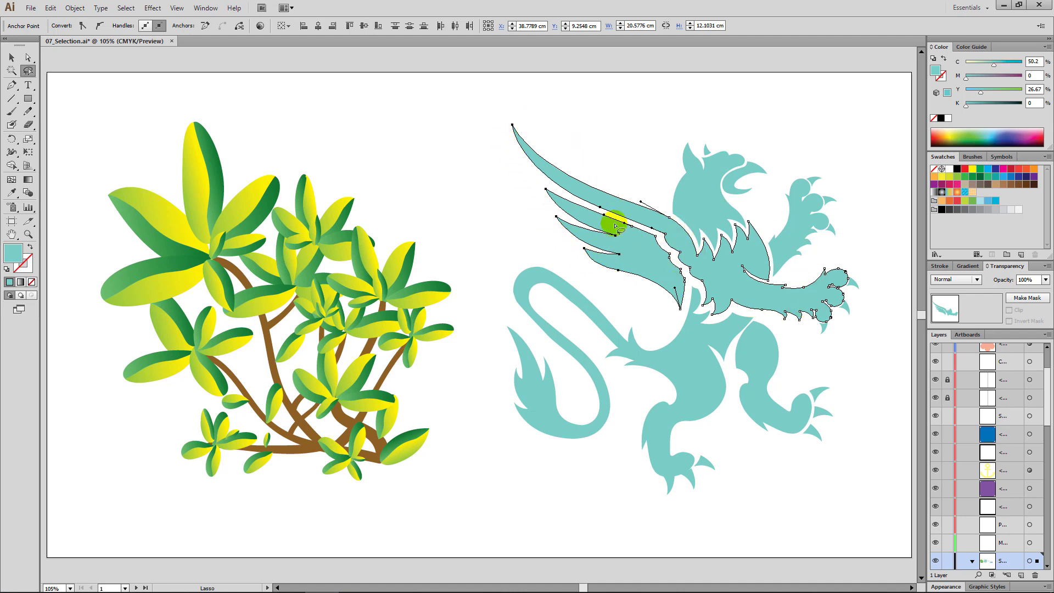
Subtract the upper wing's anchor points from the lasso selection, leaving only the lower wing path selected.
key(alt)
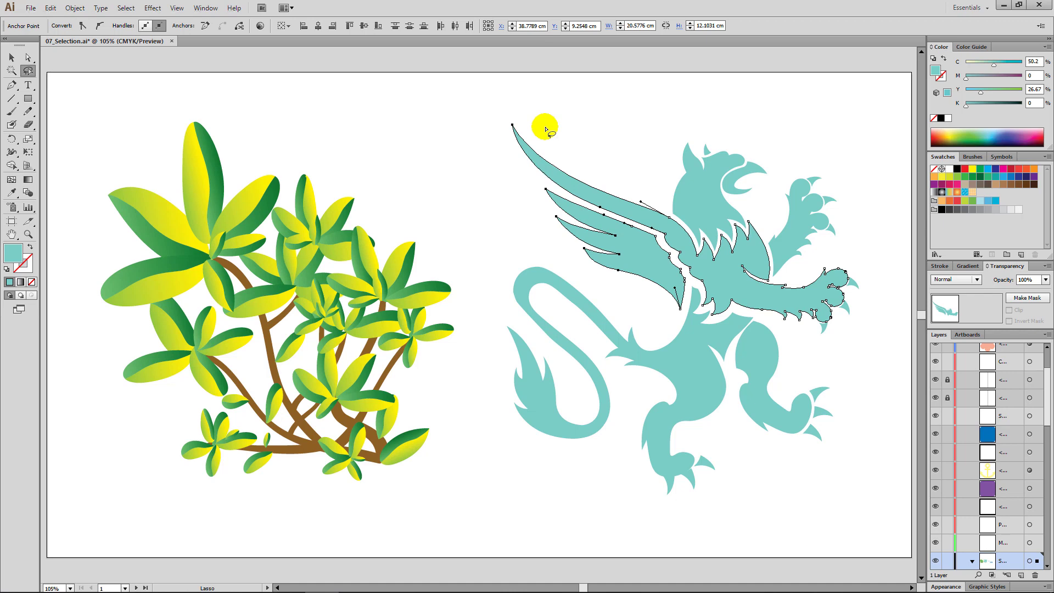
key(alt)
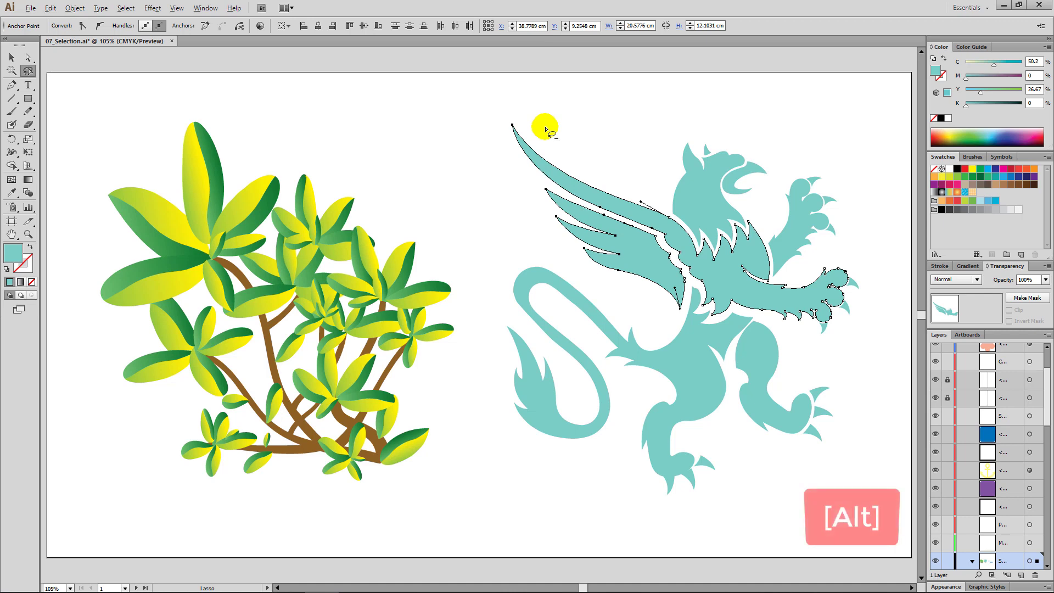
mouse_move(545, 128)
mouse_down()
mouse_move(504, 163)
mouse_move(489, 131)
mouse_move(497, 107)
mouse_move(526, 104)
mouse_move(545, 132)
mouse_up()
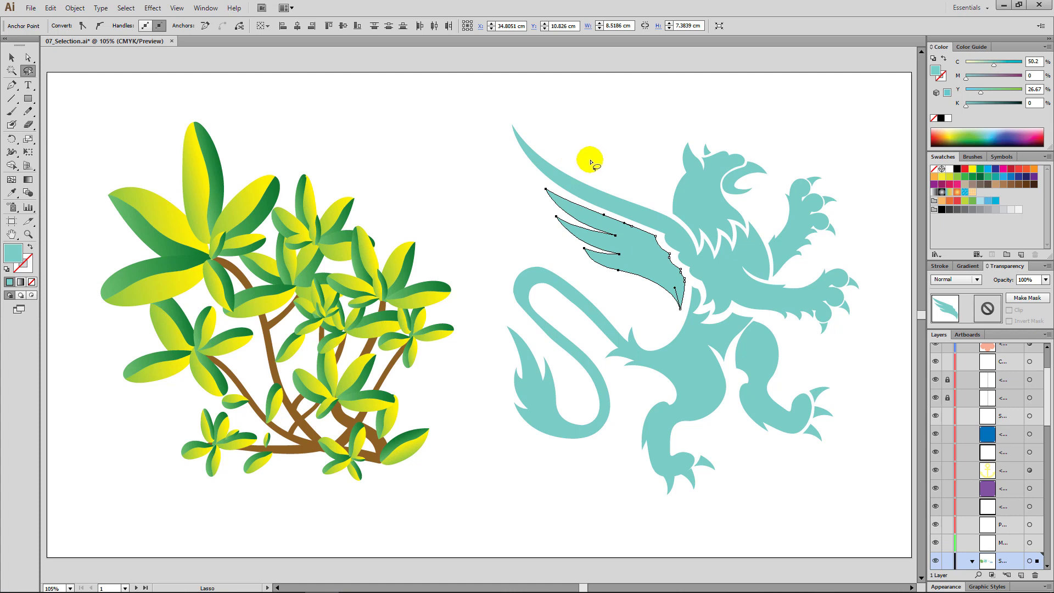
Move the lower wing's selected feather-tip anchor points up and outward, stretching the wing to about 10.7 cm wide.
key(ctrl)
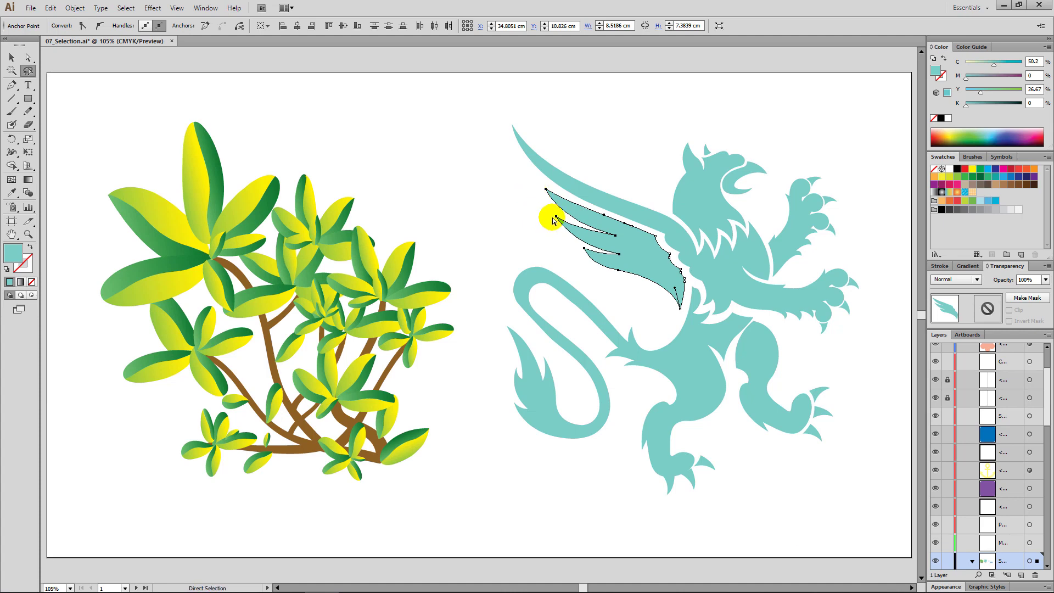
key(ctrl)
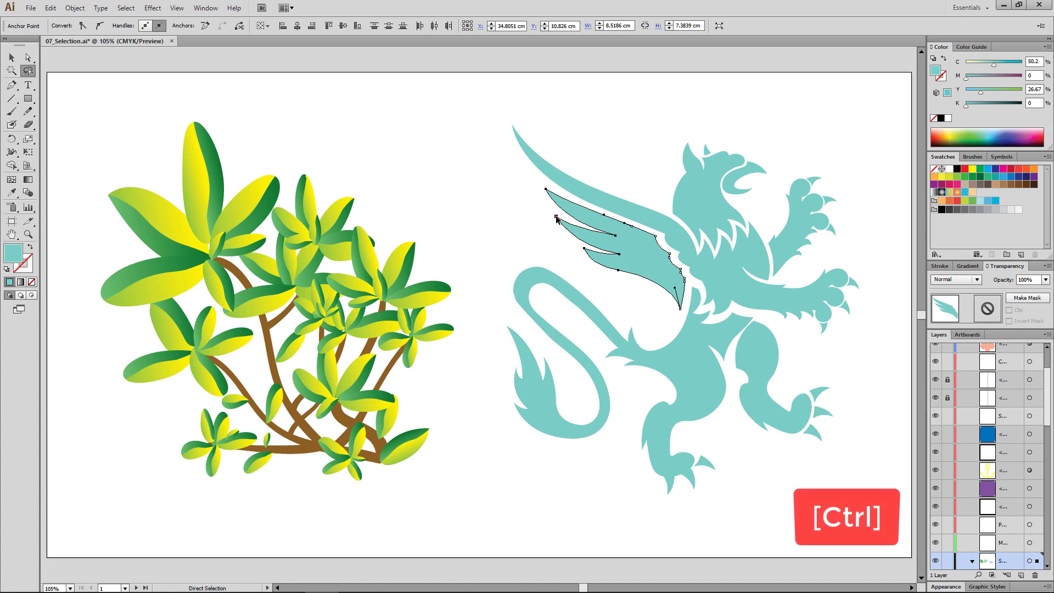
drag(547, 215, 519, 203)
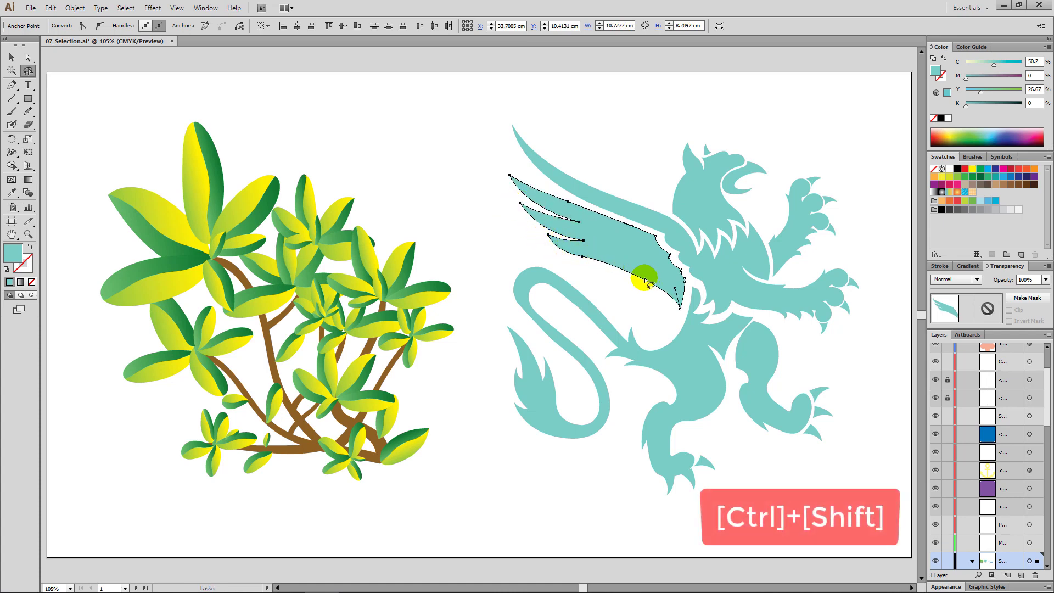
Add further lower-wing anchor points to the selection, shift them slightly down and outward so the wing is about 11 cm wide, and deselect.
ctrl+shift+click(680, 311)
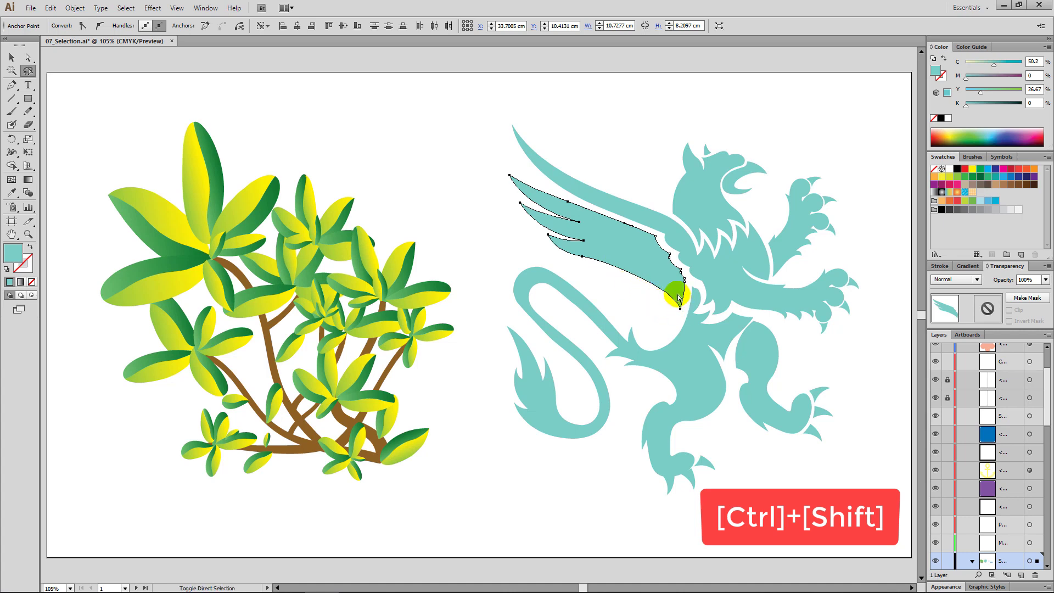
ctrl+shift+click(630, 225)
ctrl+shift+click(547, 235)
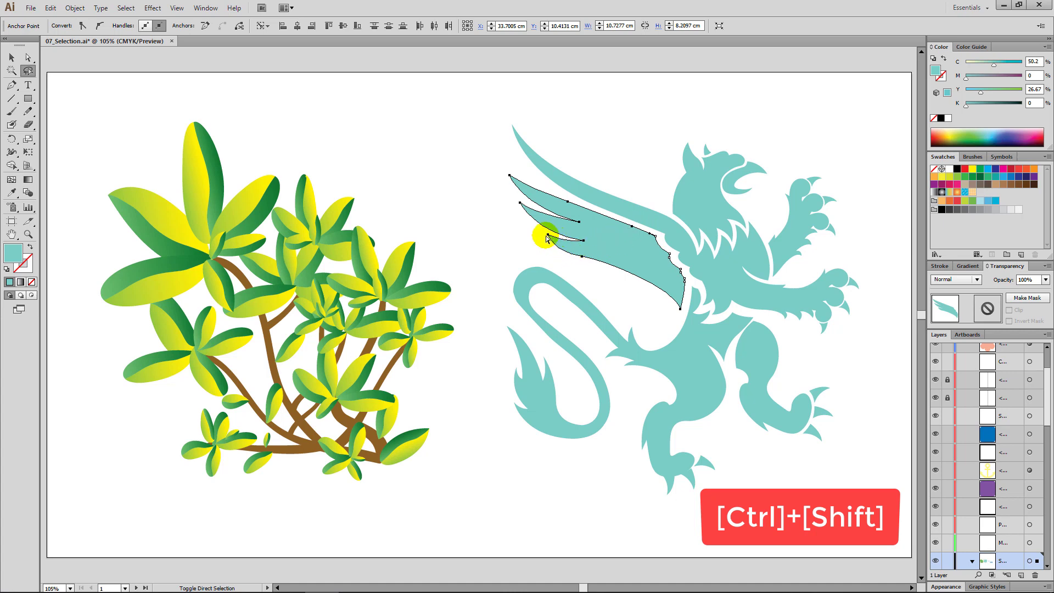
ctrl+shift+click(547, 235)
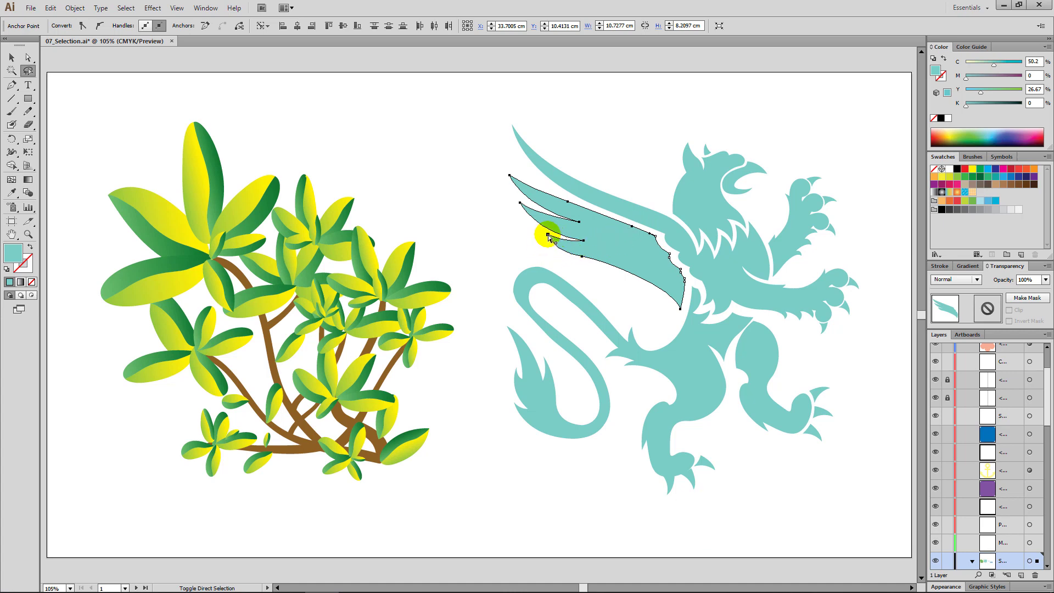
ctrl+shift+click(553, 237)
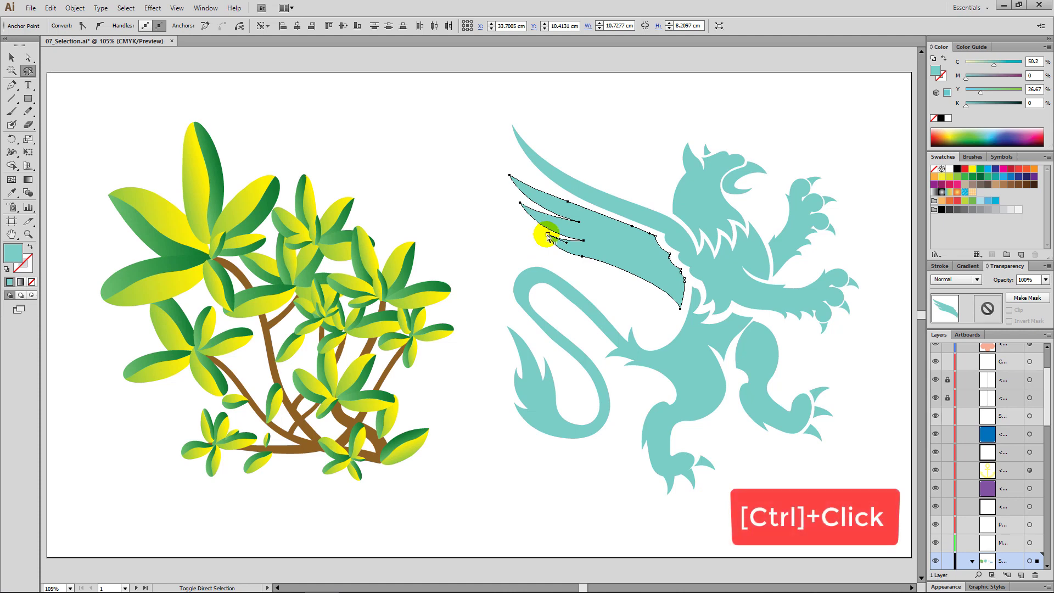
drag(548, 236, 543, 242)
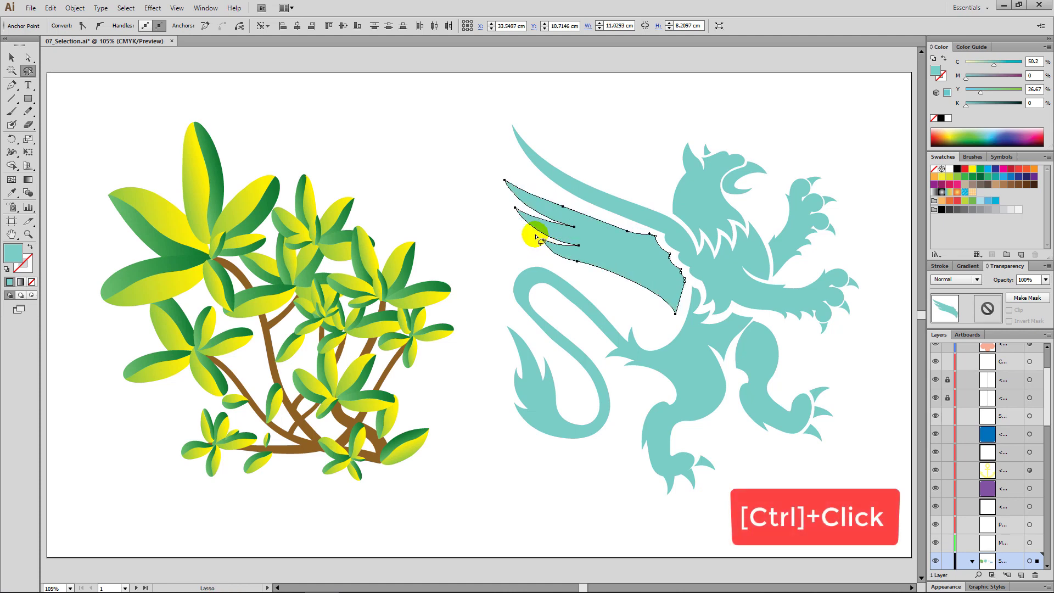
ctrl+click(461, 188)
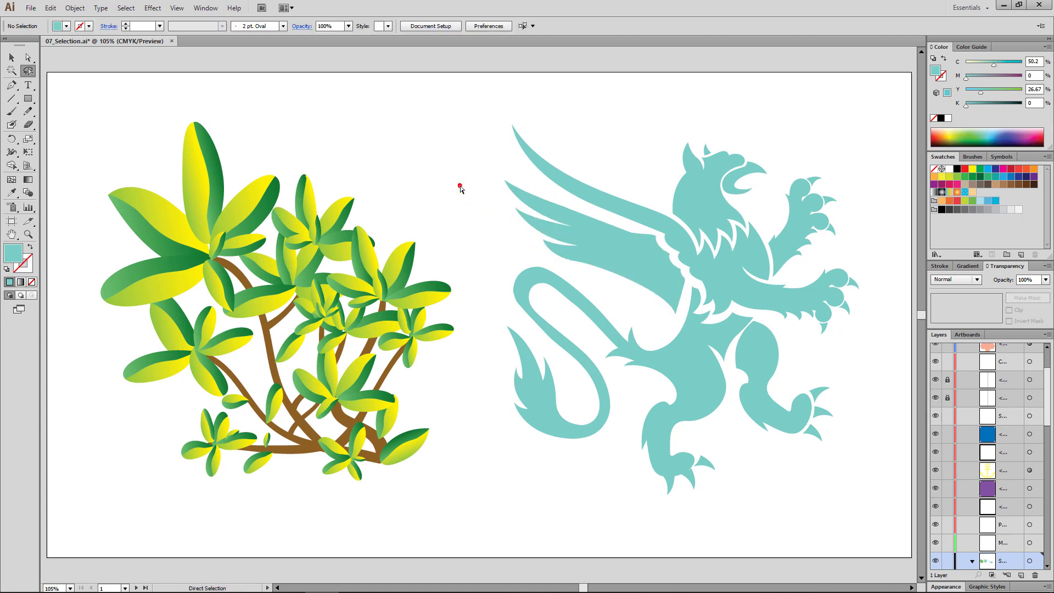
Go to the second artboard with the icon artwork and fit it in the window.
key(space)
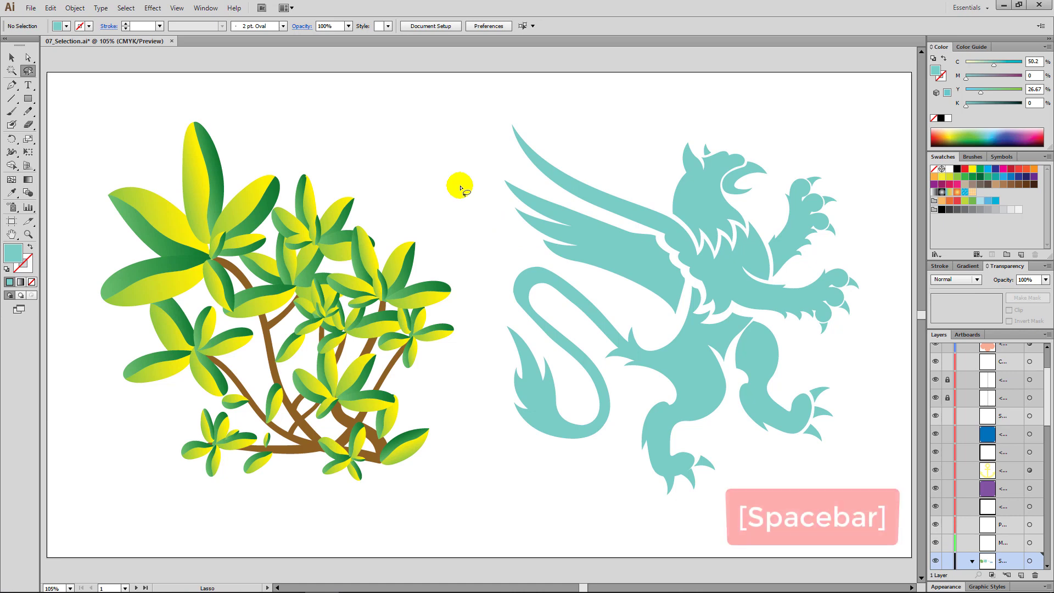
drag(752, 308, 560, 299)
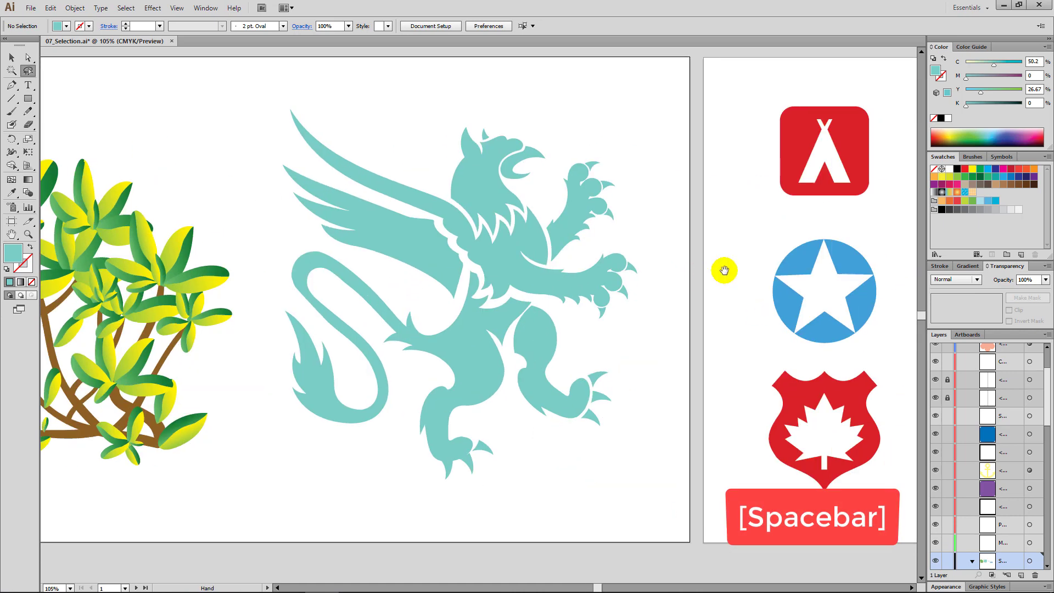
drag(723, 269, 397, 285)
drag(593, 285, 414, 283)
drag(648, 281, 550, 278)
click(586, 98)
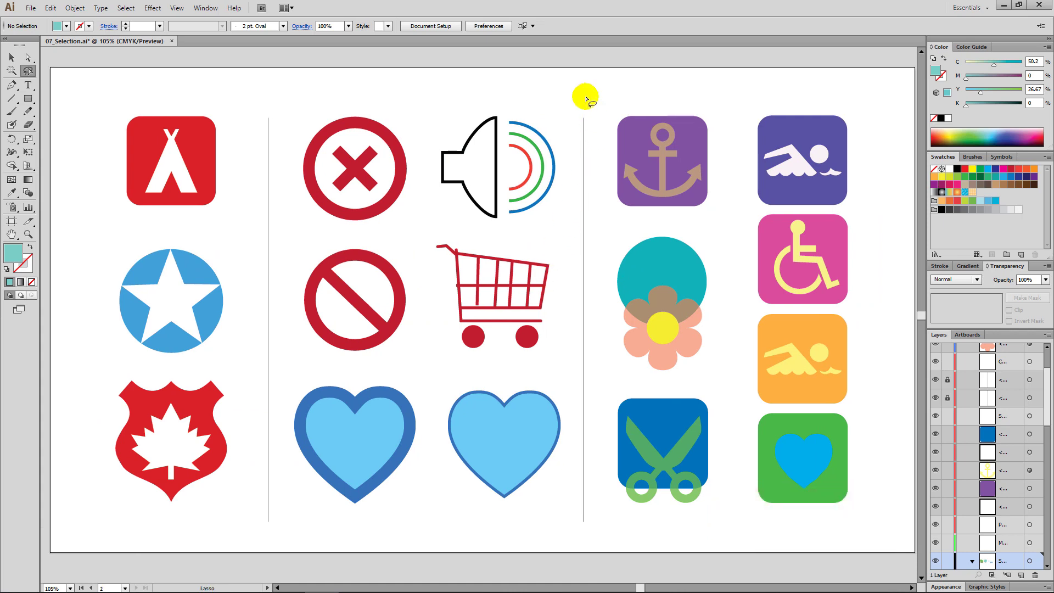
key(ctrl)
key(ctrl+0)
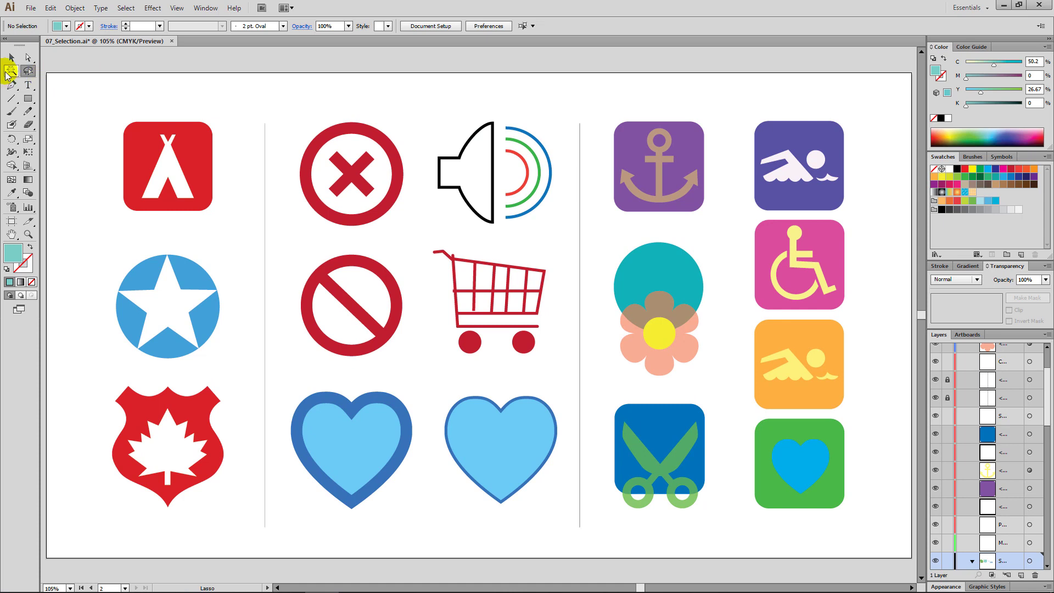
Activate the Magic Wand Tool, open its options, and place them above the artboard between the speaker and anchor icons.
click(11, 71)
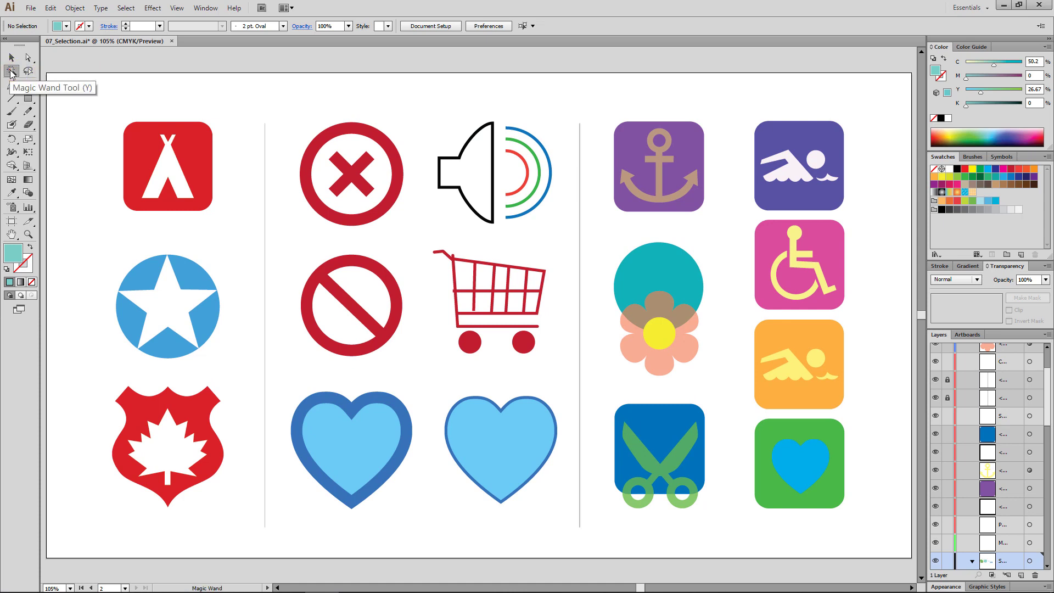
double_click(11, 71)
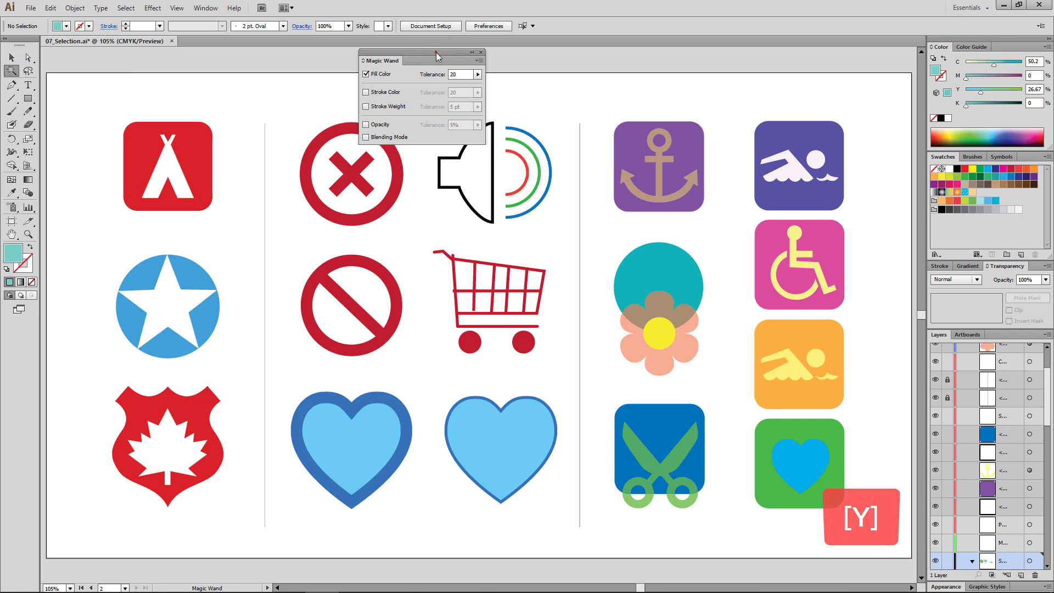
drag(436, 51, 588, 39)
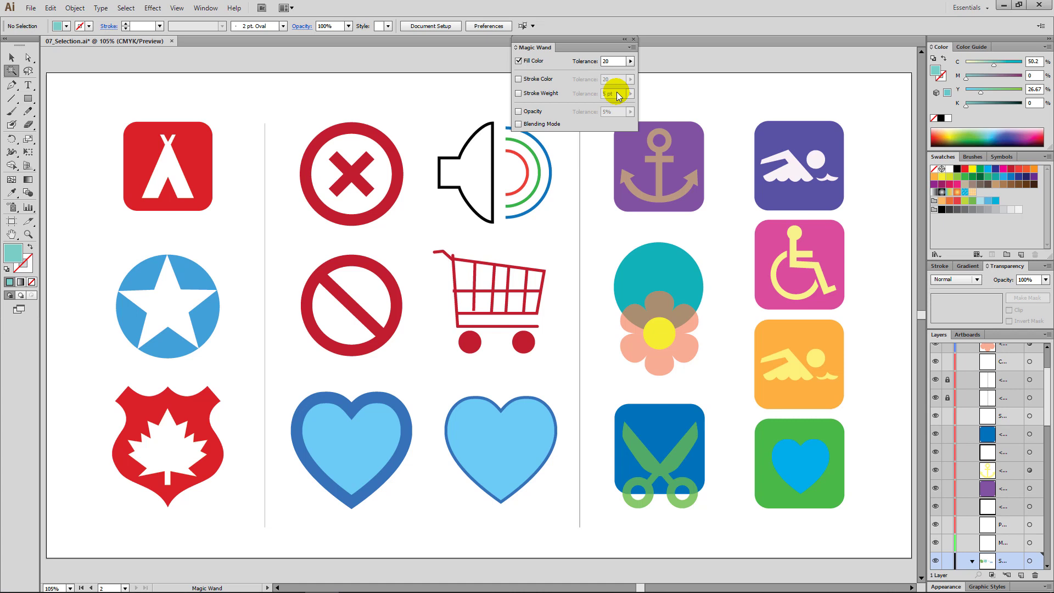
Select all objects whose fill resembles the tent icon's red background, using a Magic Wand fill color tolerance of 20.
click(616, 61)
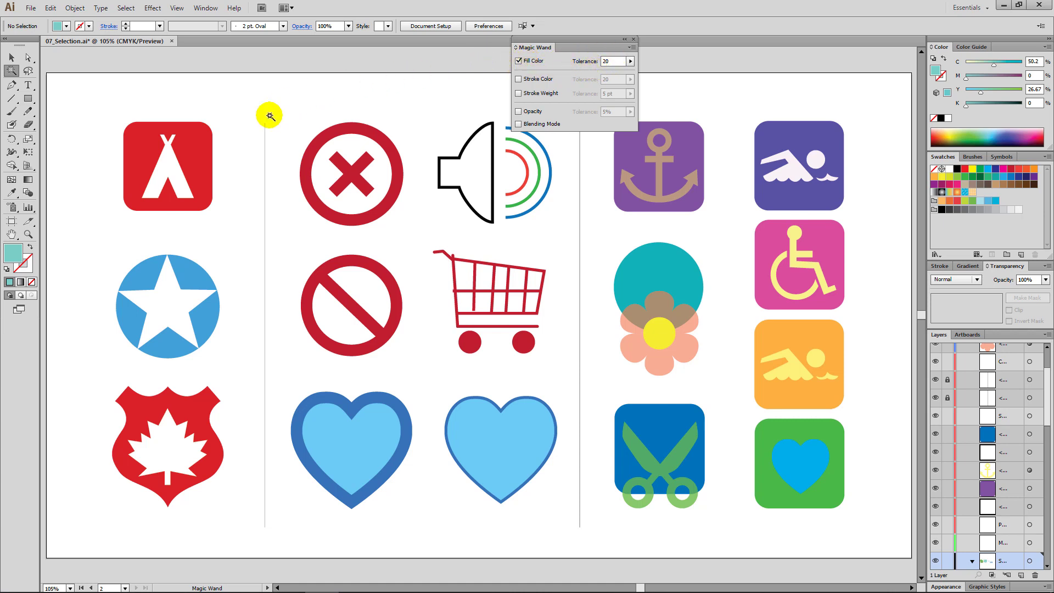
click(193, 161)
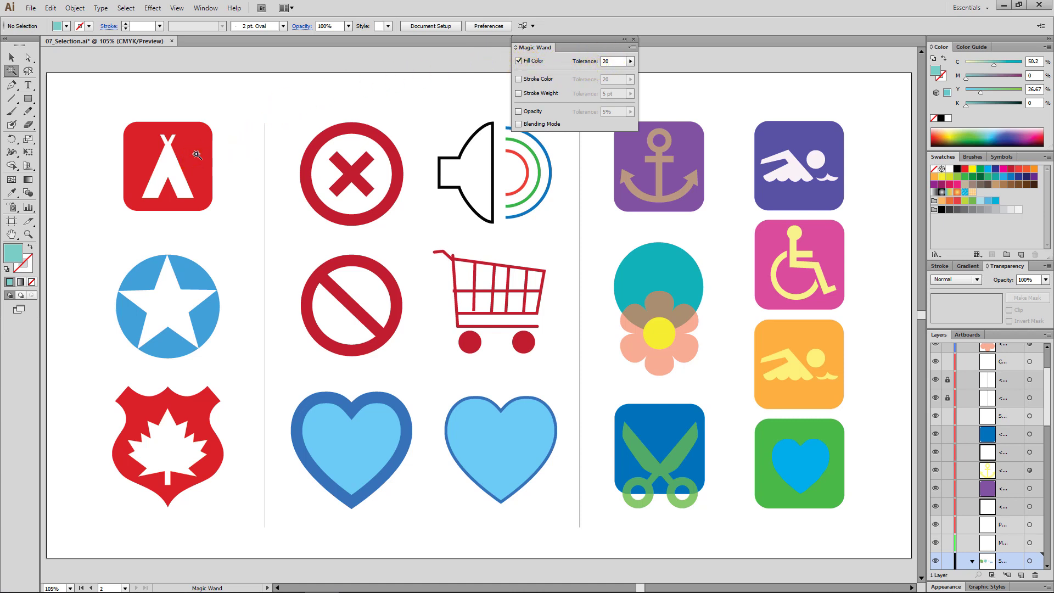
click(196, 154)
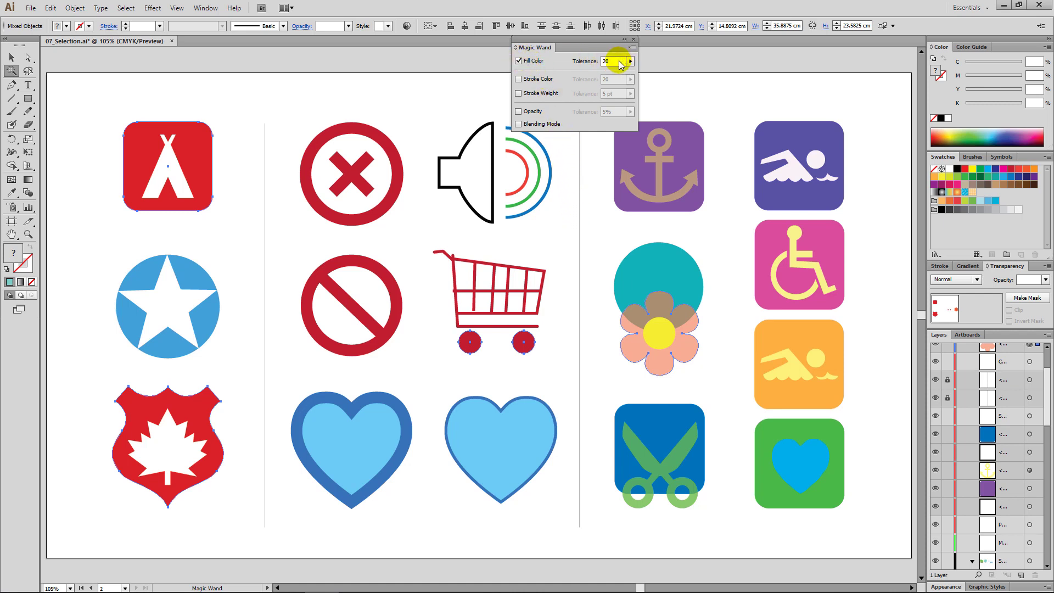
Set the fill color tolerance to 5 and reselect the objects matching the tent icon's red background.
click(586, 62)
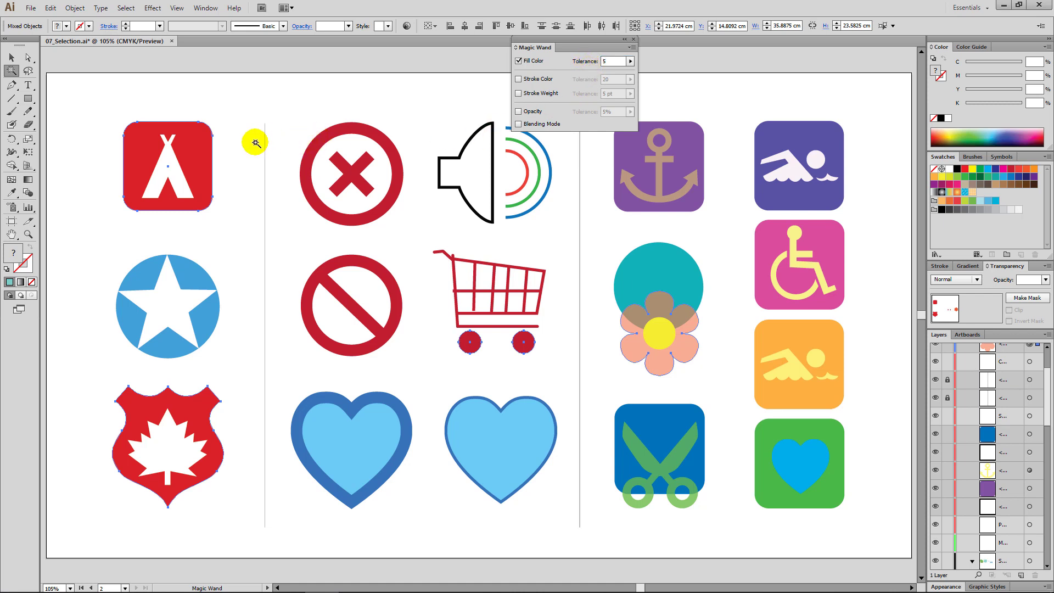
click(206, 160)
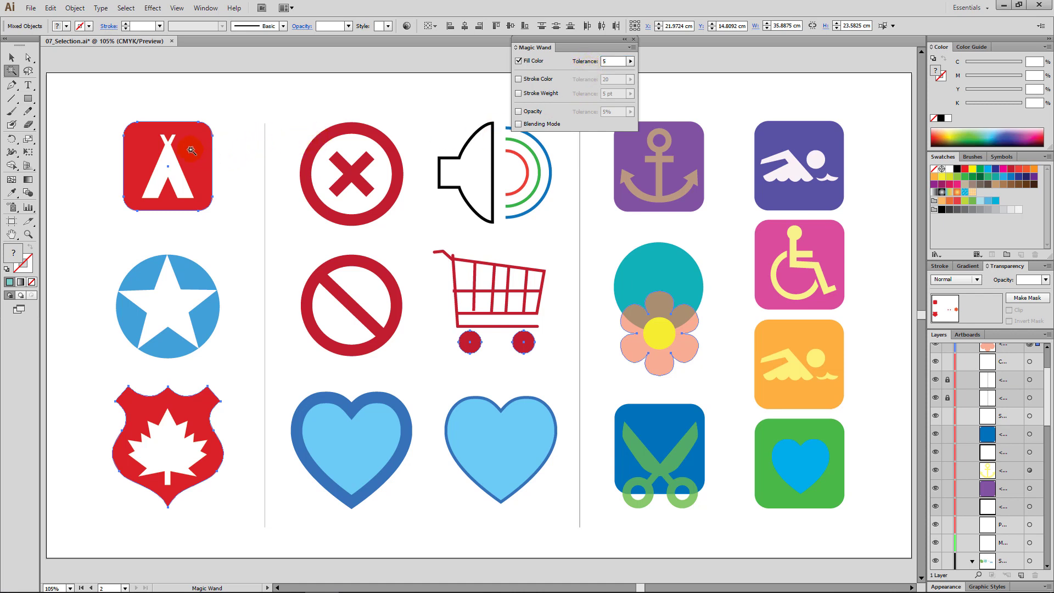
click(191, 150)
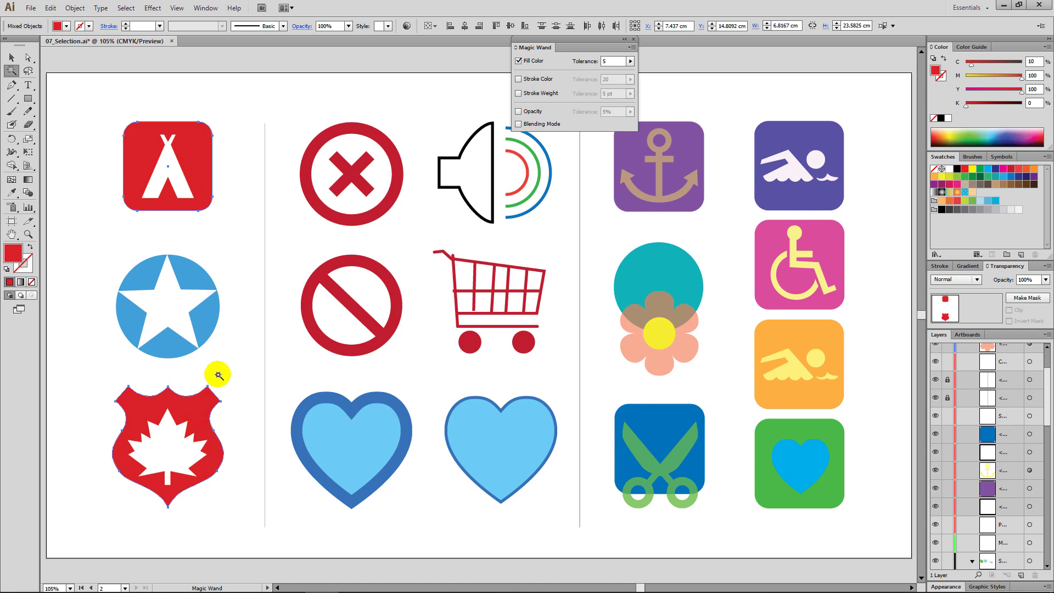
click(200, 411)
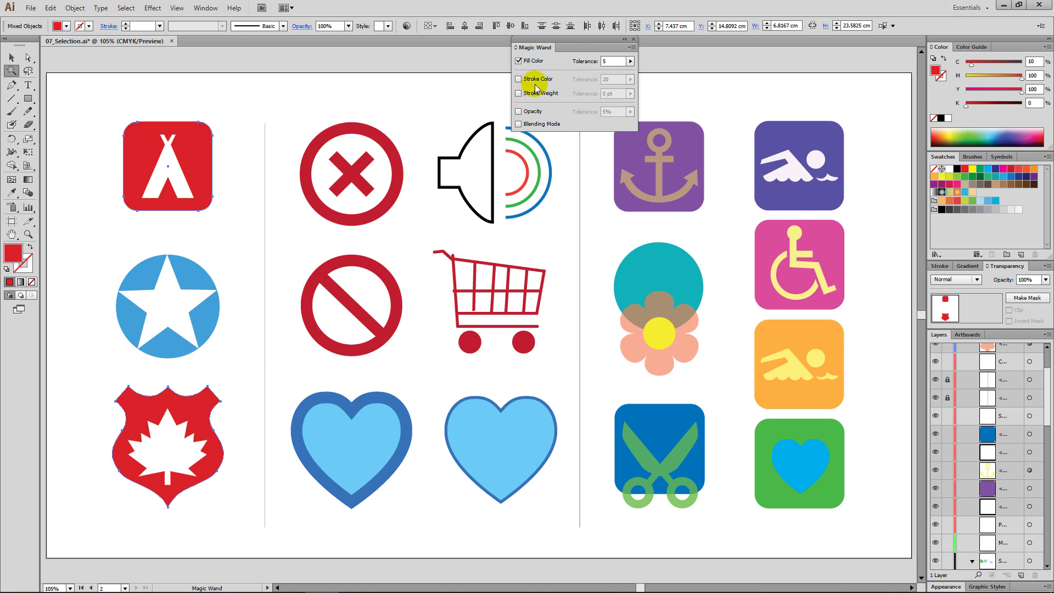
Match by stroke color only with tolerance 20, select the objects matching the red X icon's stroke, and deselect.
click(519, 61)
click(518, 61)
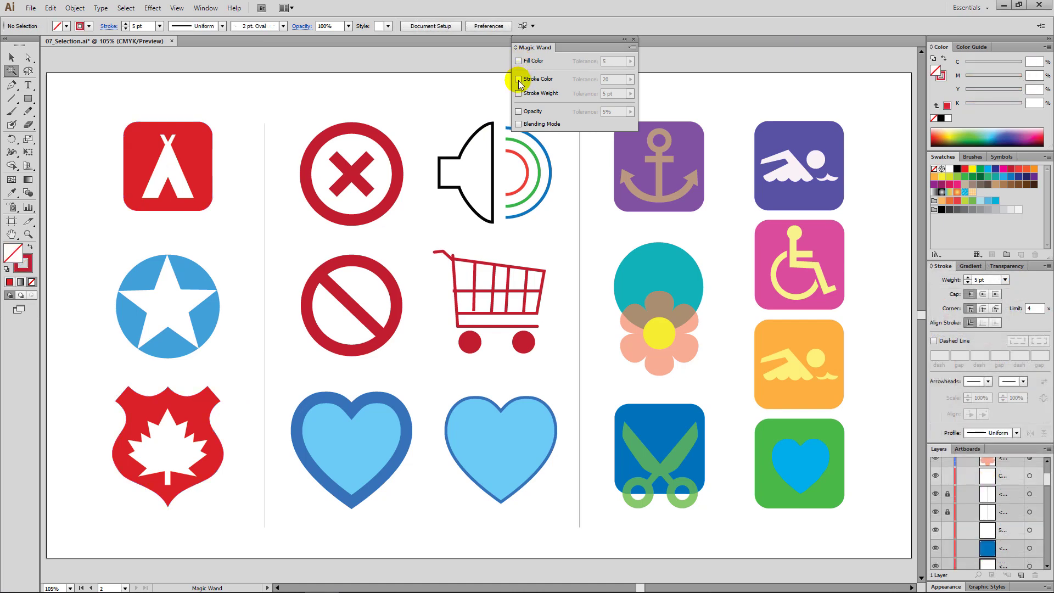
click(519, 80)
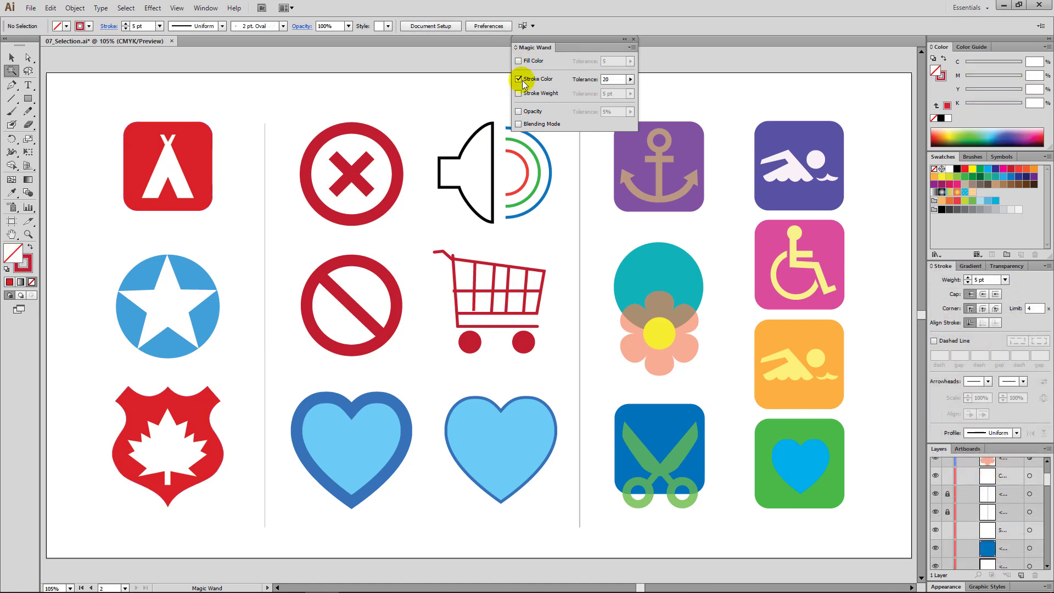
click(617, 79)
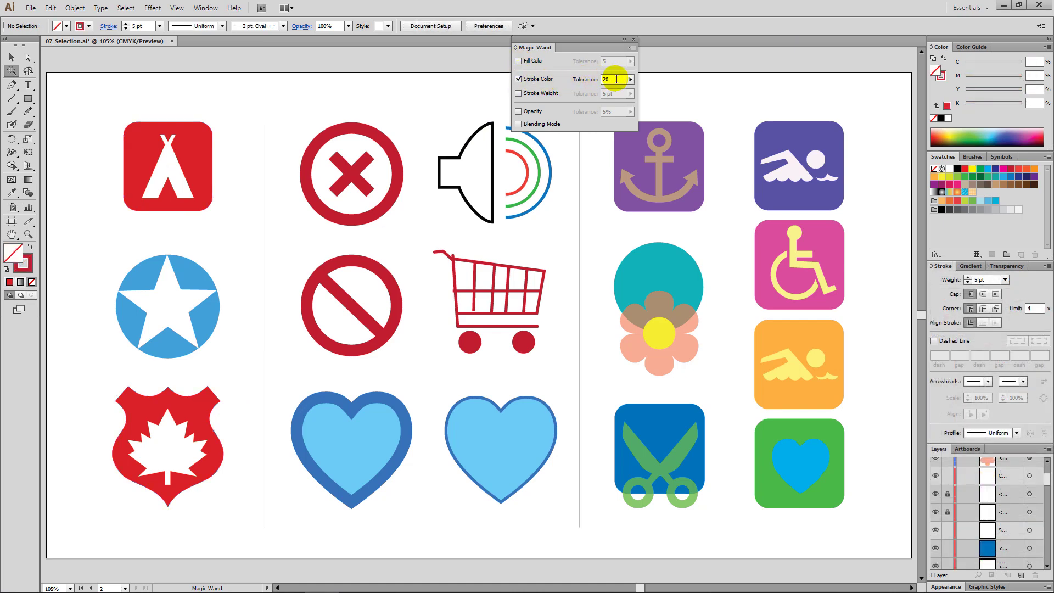
click(352, 175)
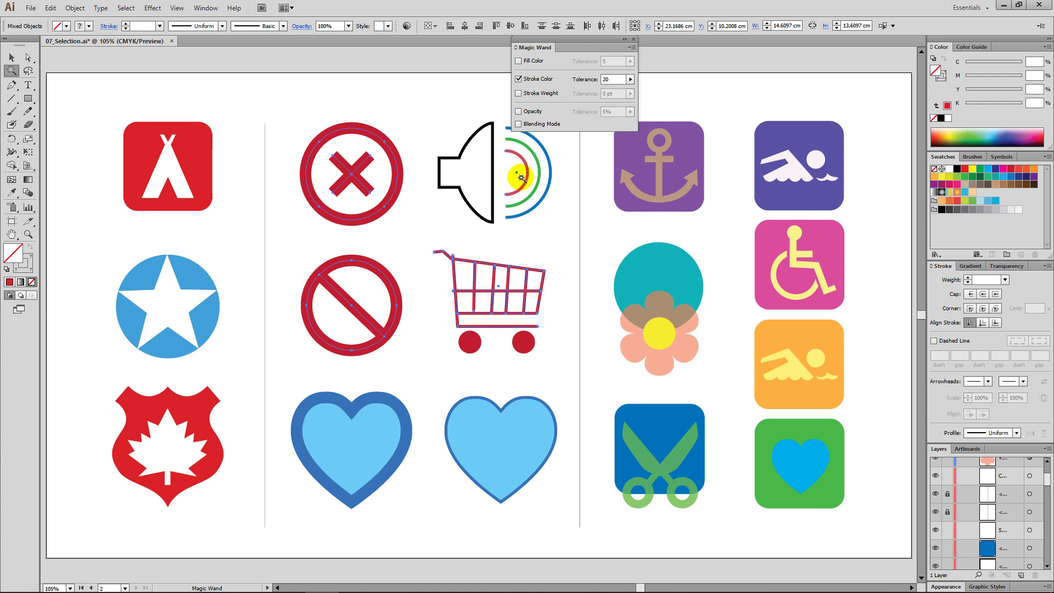
click(426, 228)
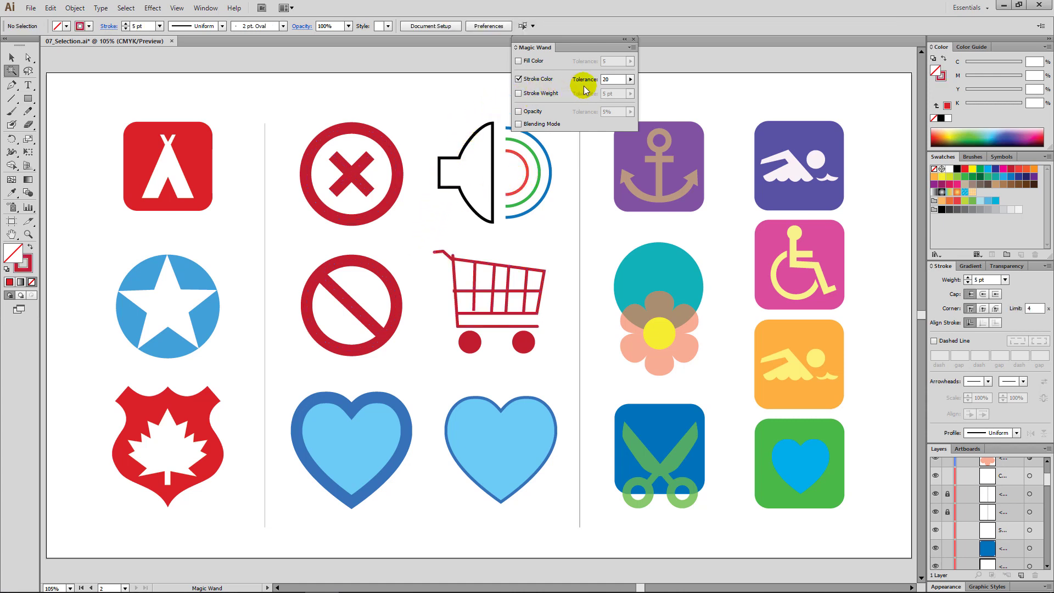
Set the stroke color tolerance to 5, select the objects matching the red X's stroke again, and deselect.
double_click(611, 80)
text(5)
click(354, 174)
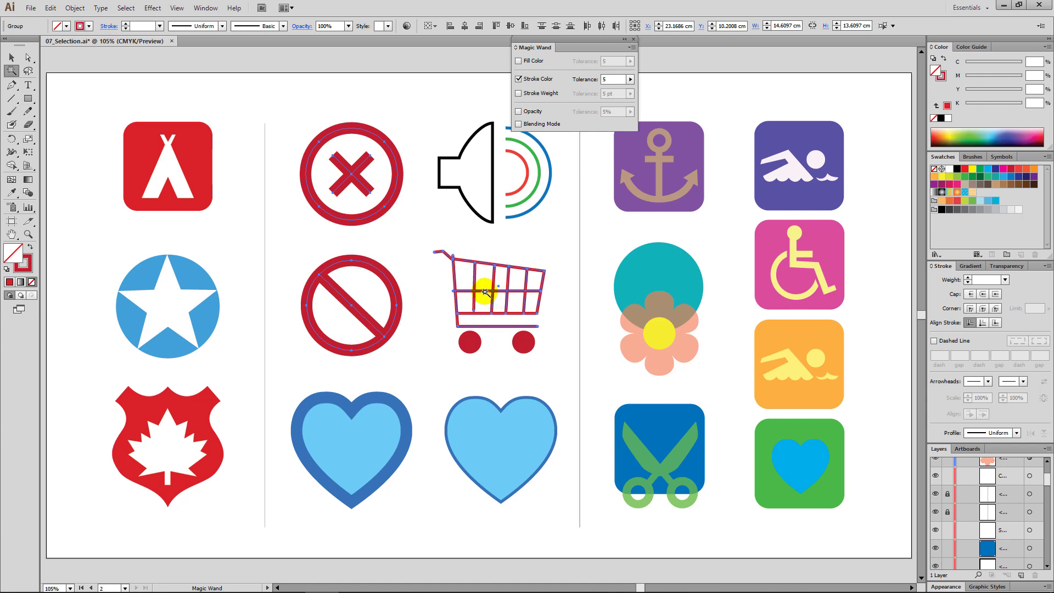
click(542, 232)
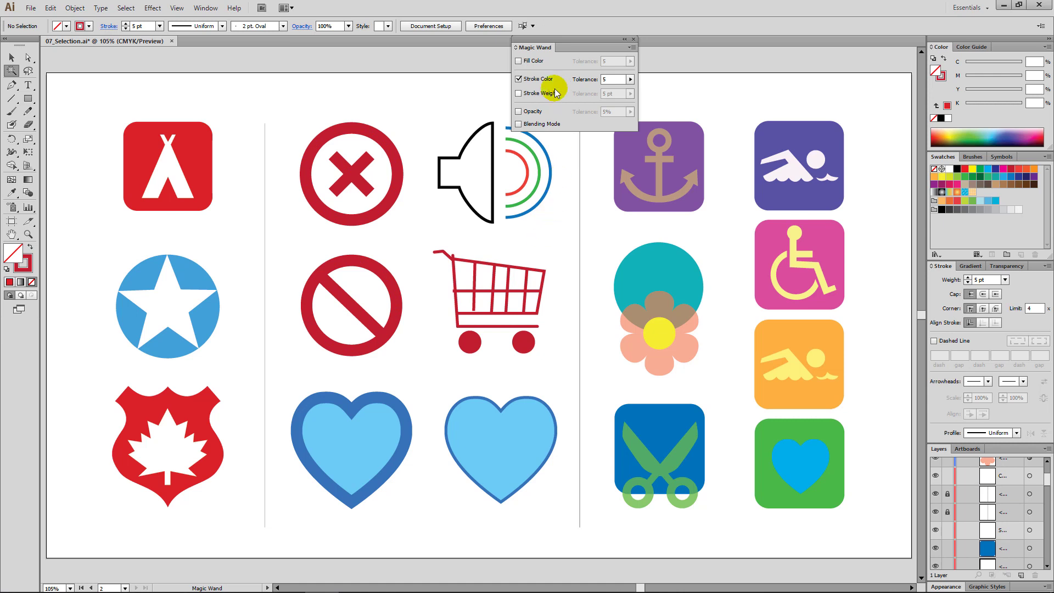
Select objects matching the speaker outline by stroke weight only with a 5 pt tolerance, and set their stroke weight to 10 pt.
click(519, 79)
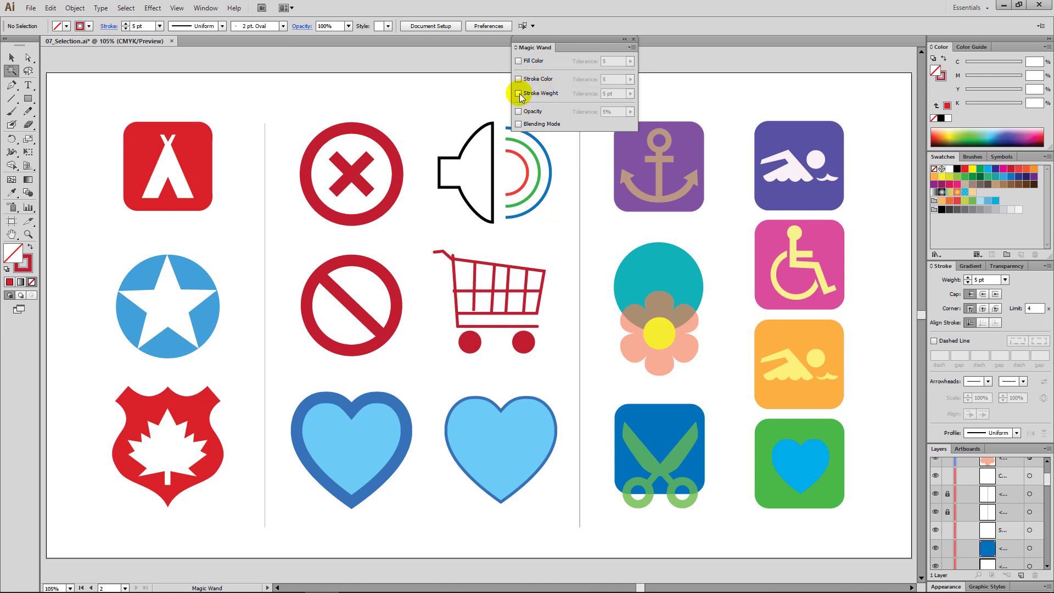
click(519, 94)
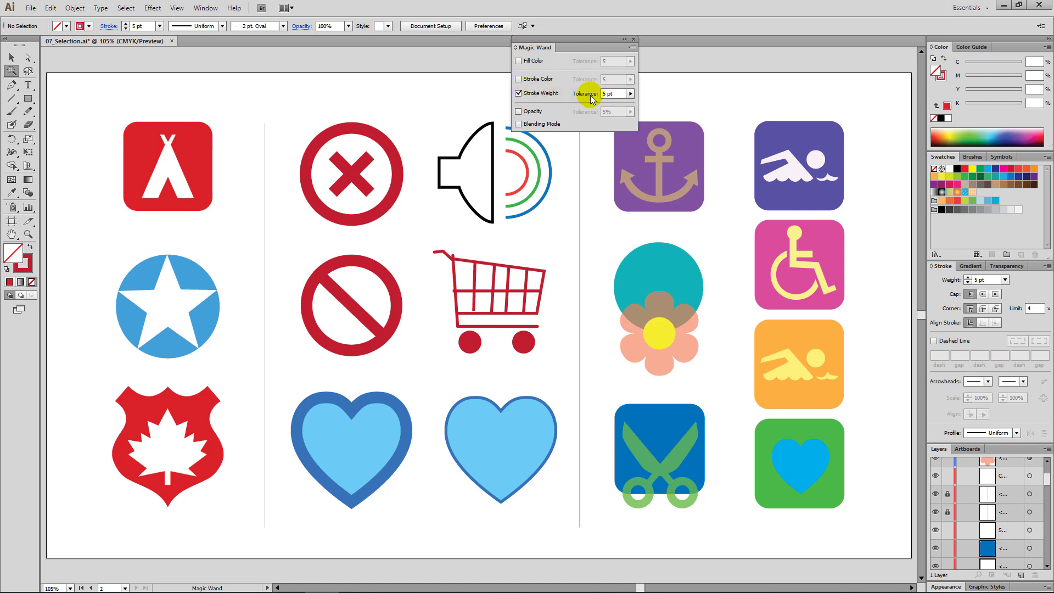
click(489, 222)
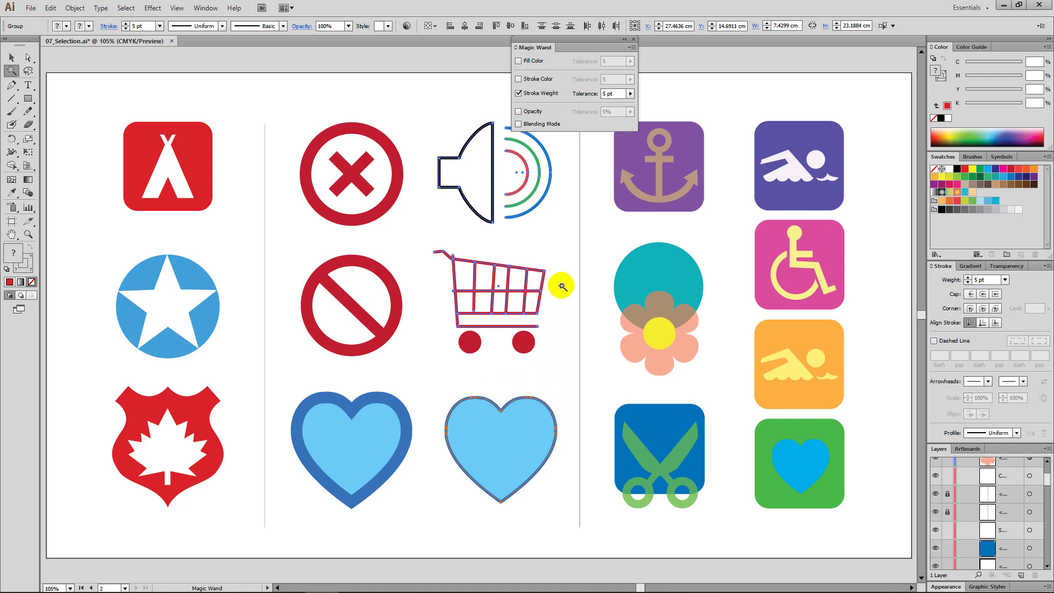
click(1005, 280)
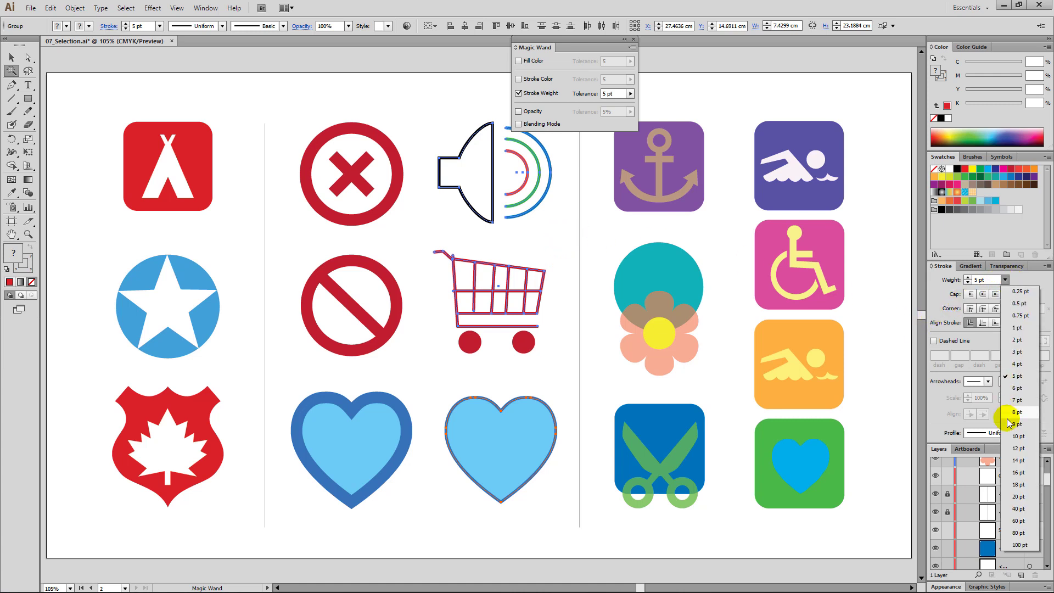
click(1017, 436)
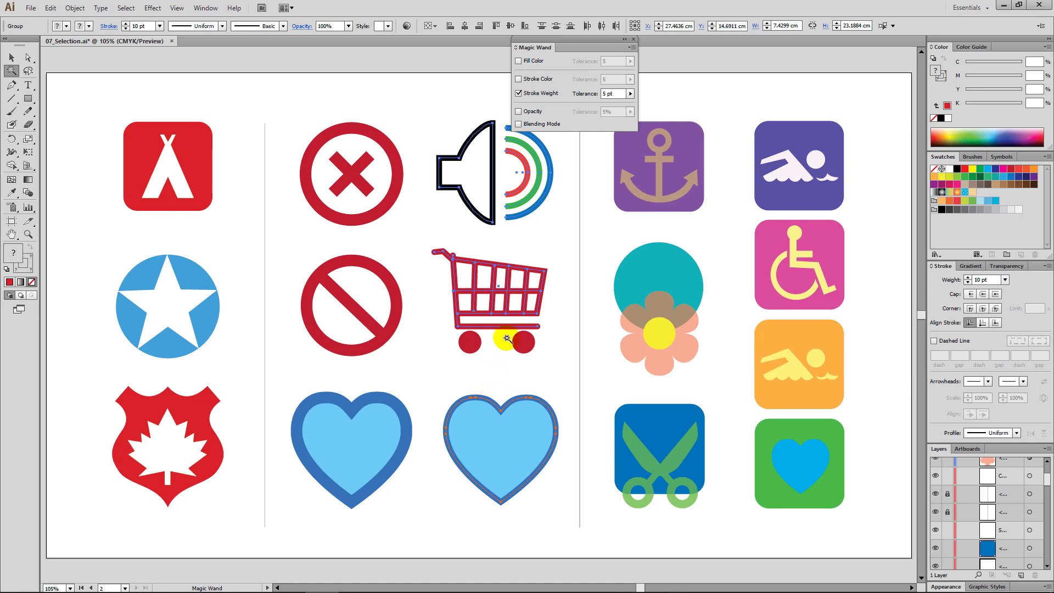
Set the stroke weight tolerance to 10 pt and reselect the objects matching the speaker outline's stroke weight.
click(613, 94)
text(10)
click(426, 227)
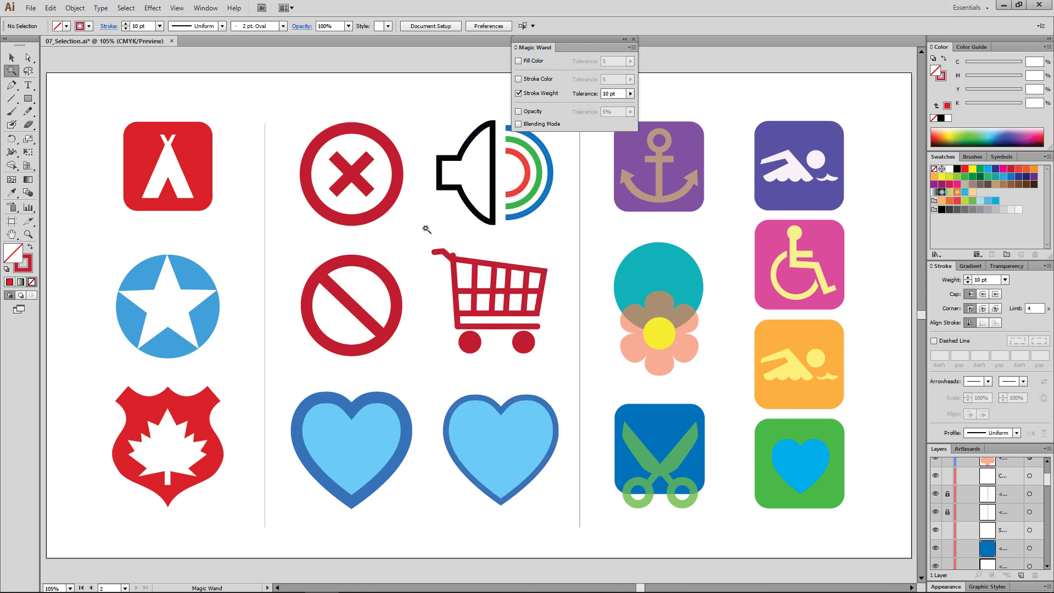
click(449, 187)
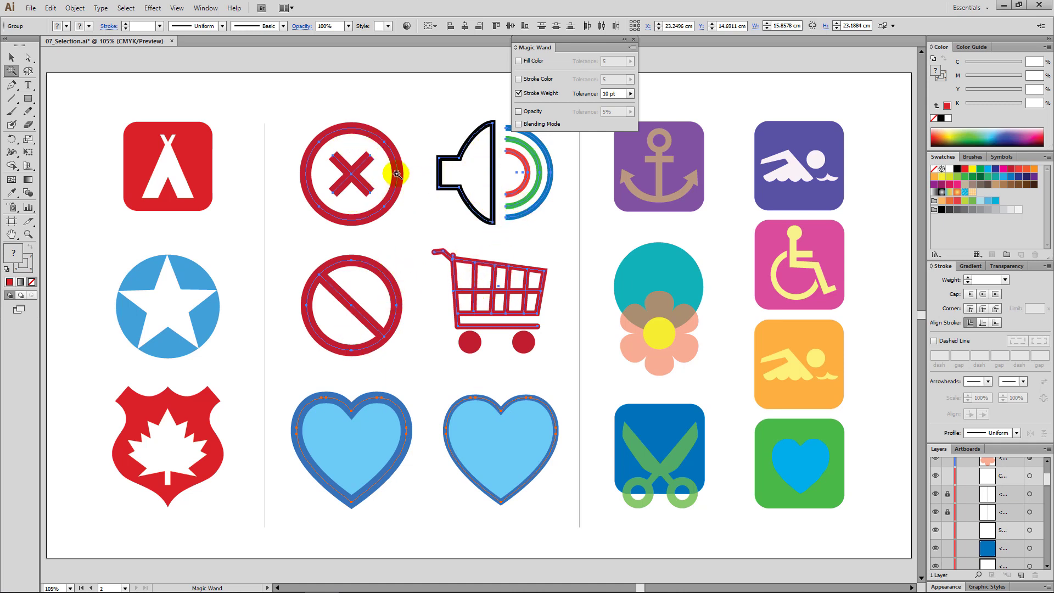
Match by opacity only with 5% tolerance, select the objects matching the flower petals, and show their transparency settings.
click(518, 94)
click(518, 112)
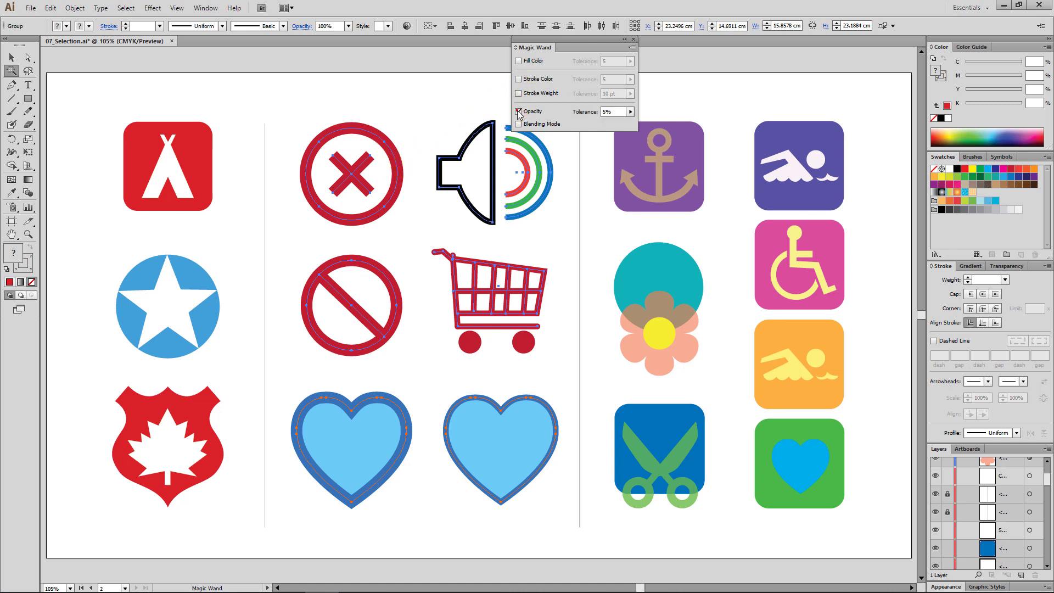
click(547, 228)
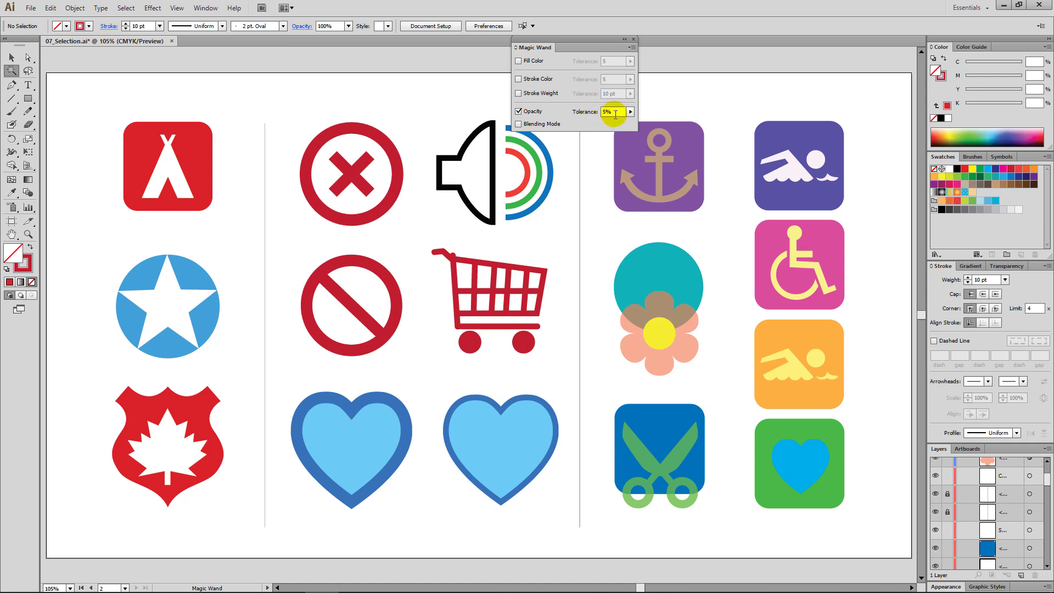
click(684, 352)
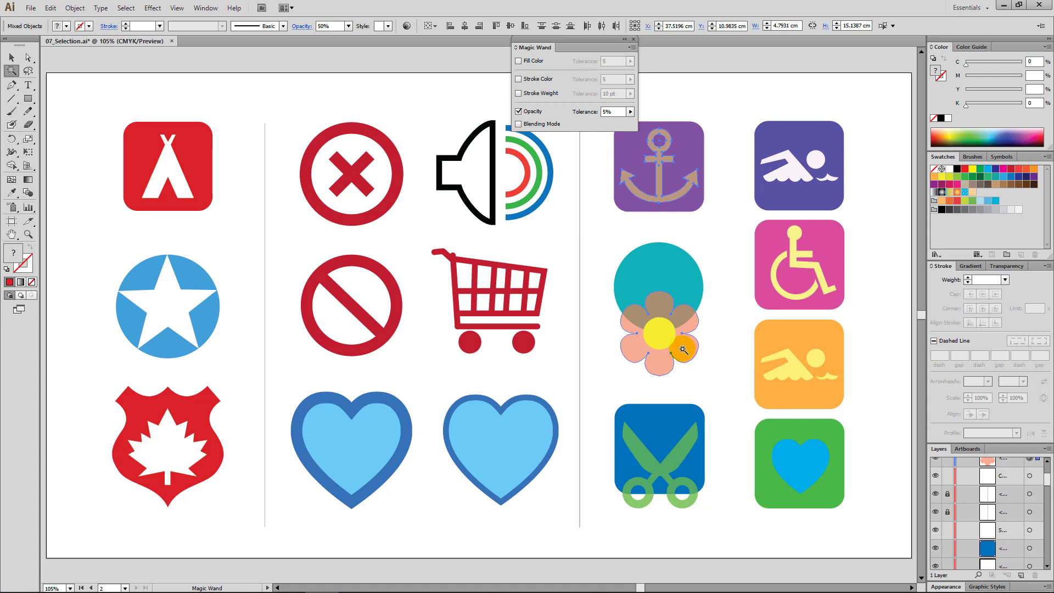
click(1016, 267)
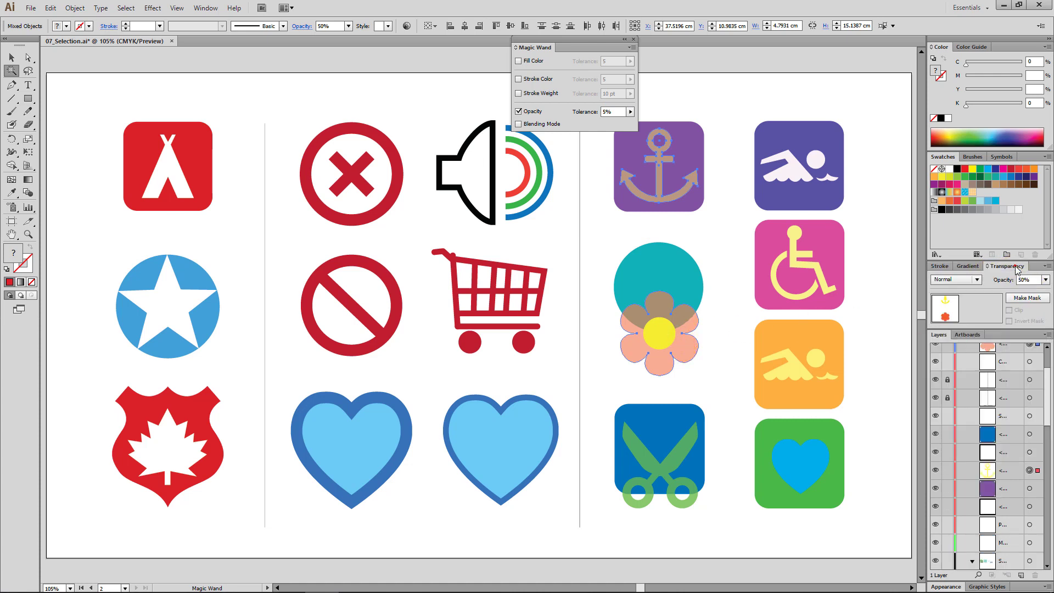
click(1033, 280)
click(1032, 280)
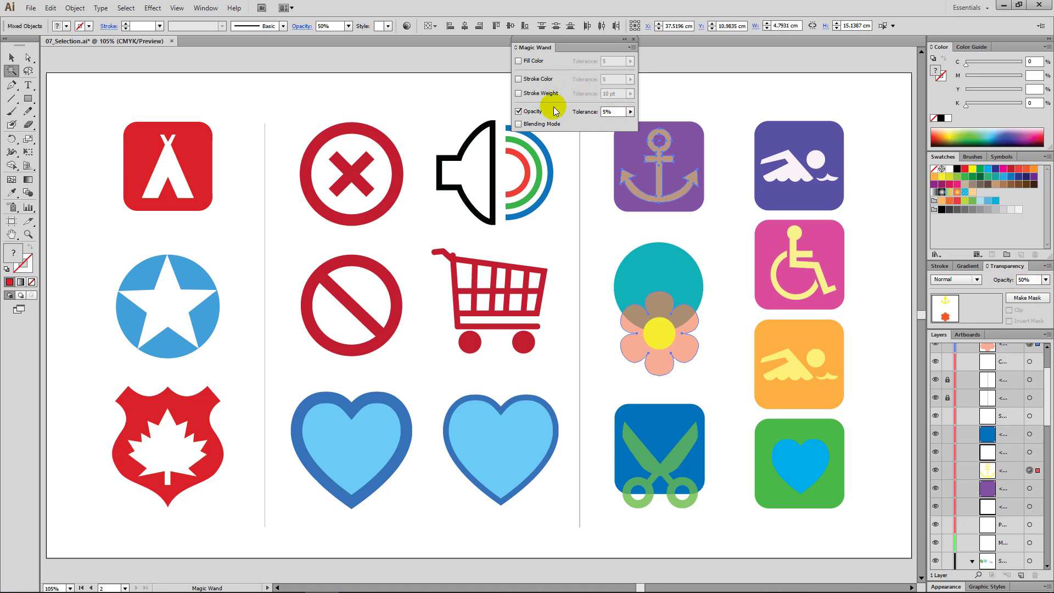
Set the opacity tolerance to 30%, reselect the objects matching the flower petals' opacity, and deselect.
drag(615, 112, 582, 113)
text(30)
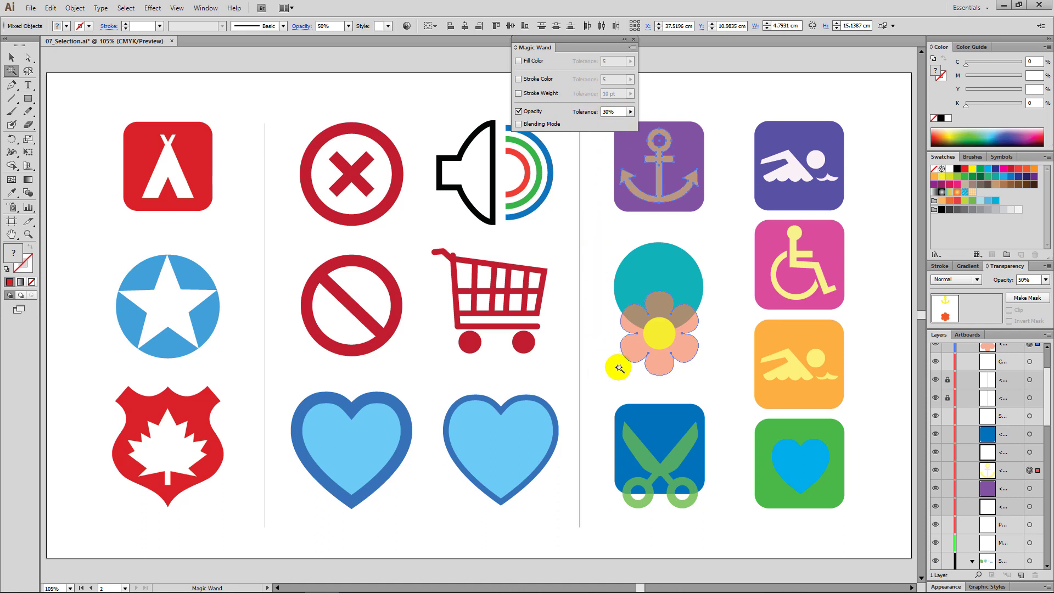
click(688, 348)
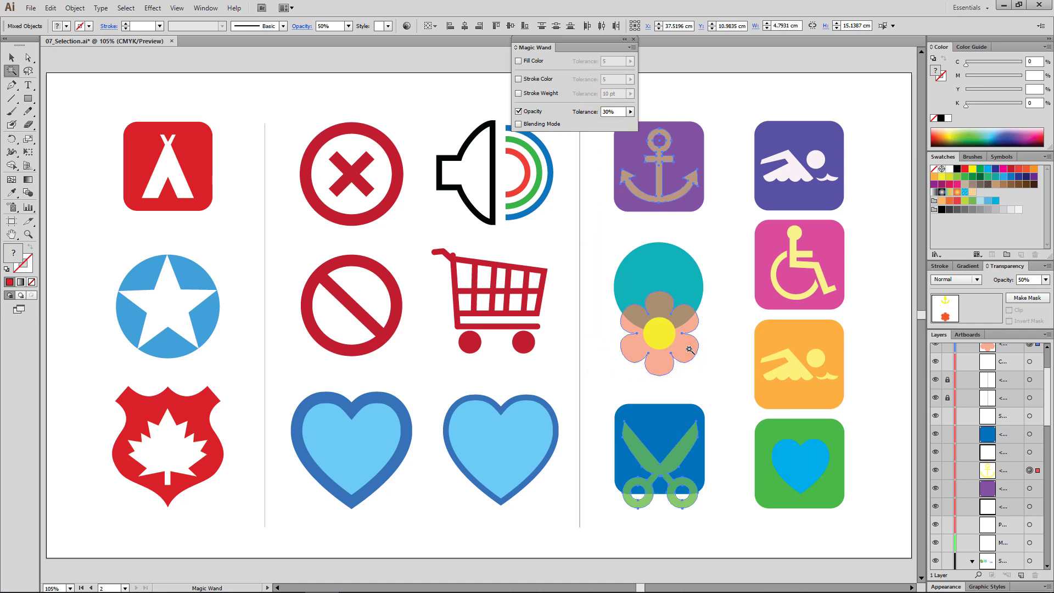
click(689, 349)
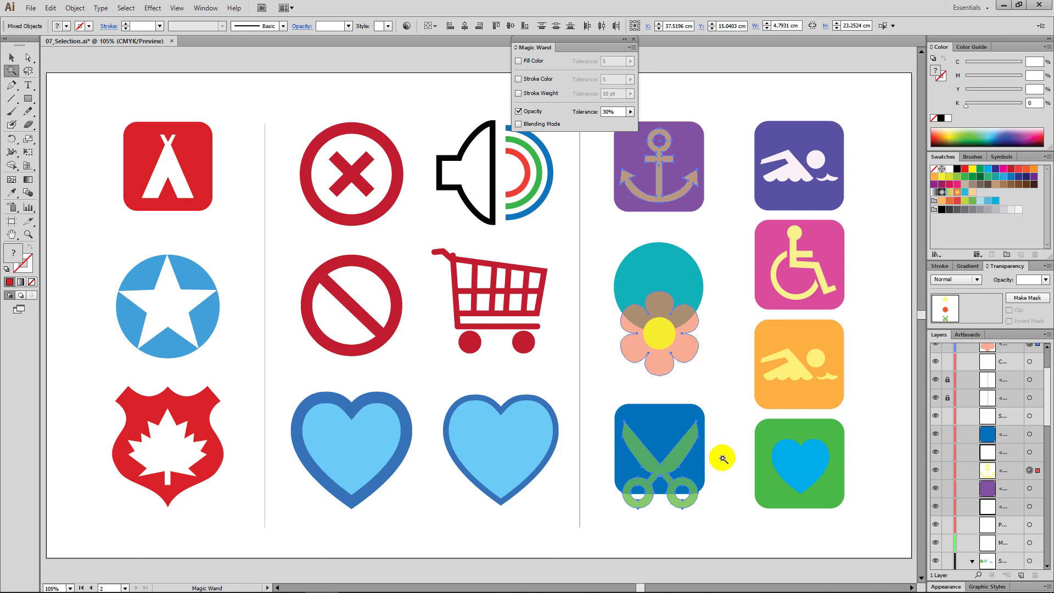
click(660, 439)
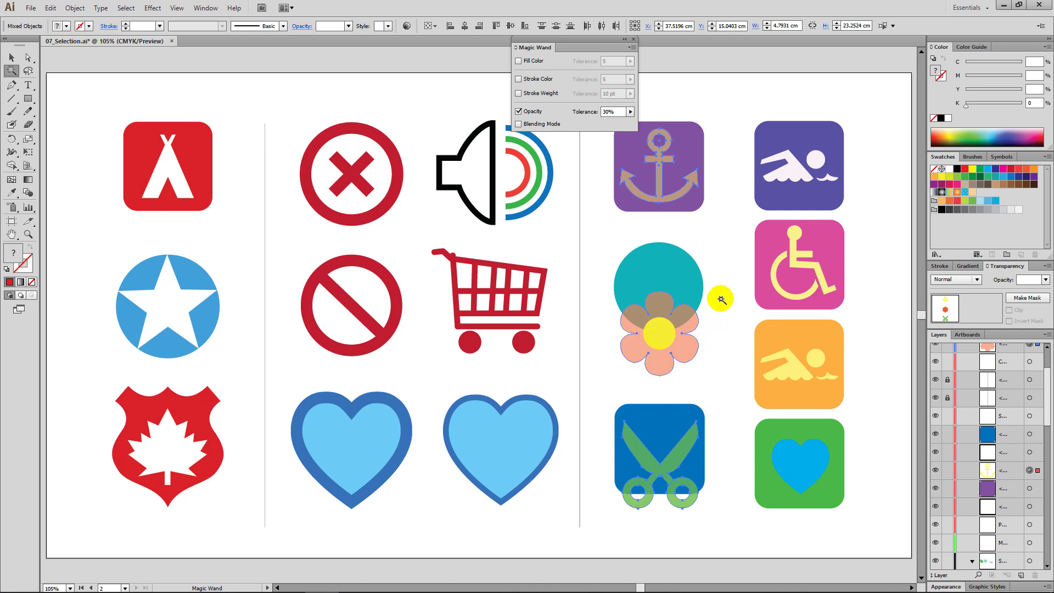
click(686, 421)
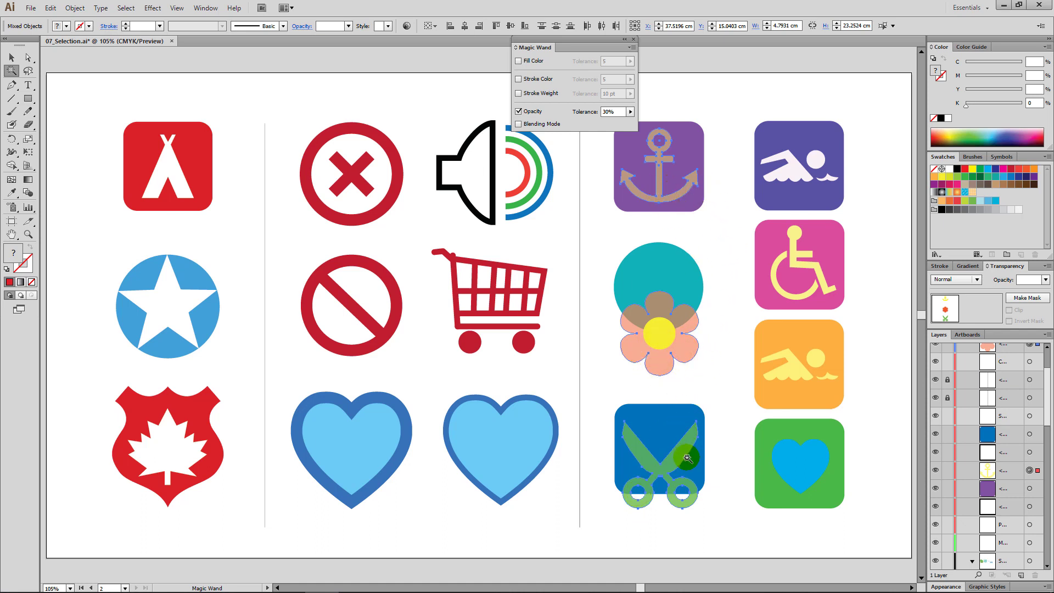
click(720, 325)
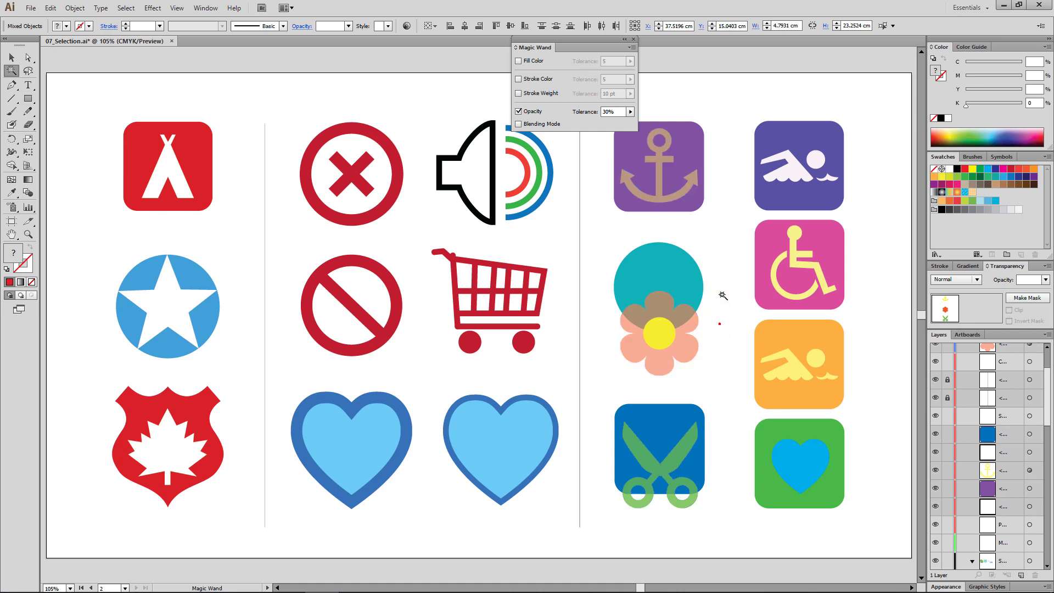
Match by blending mode only and select the objects sharing the blending mode of the purple swimmer icon's background.
click(518, 112)
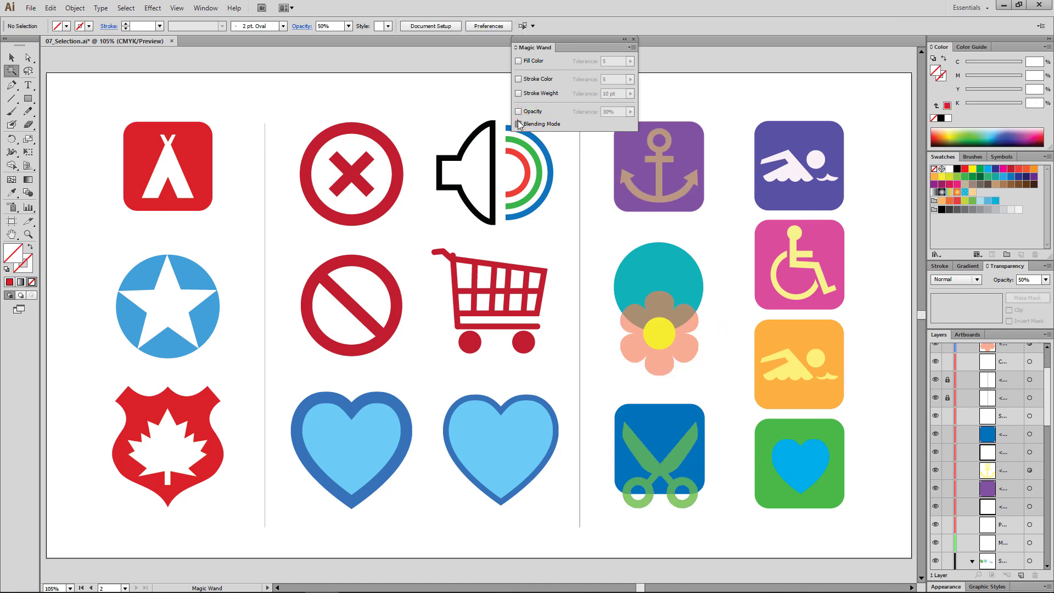
click(518, 125)
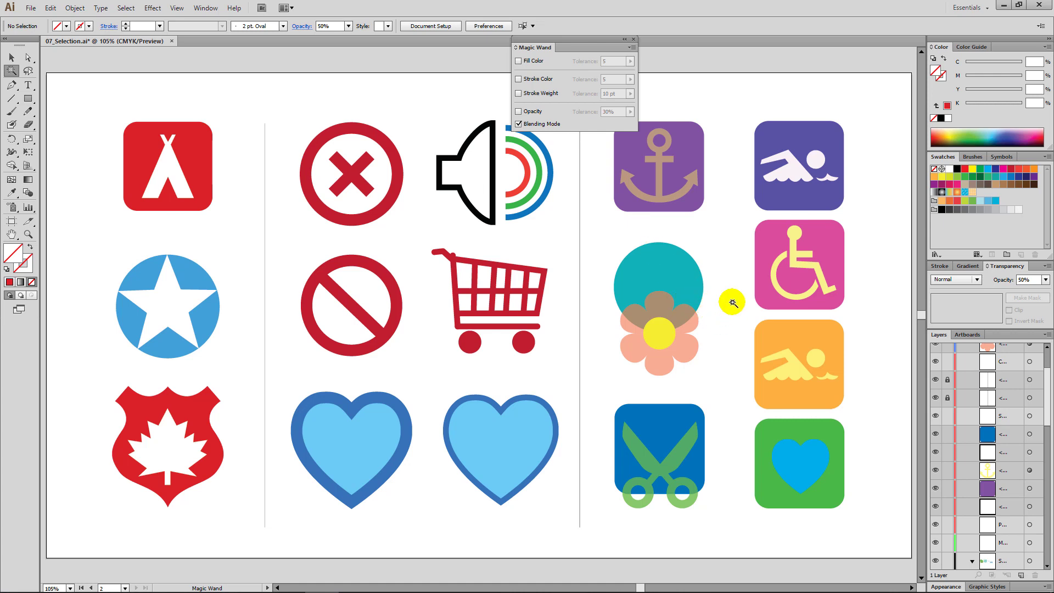
click(830, 140)
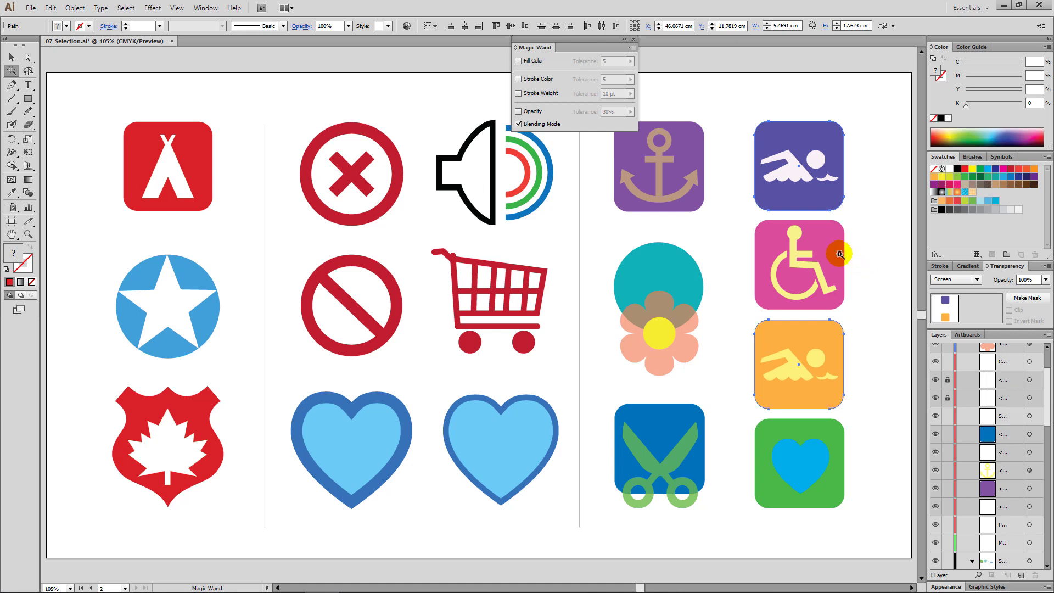
Select matching objects by blending mode, alternating between the pink wheelchair and purple swimmer icon backgrounds as the reference, and deselect everything.
click(822, 242)
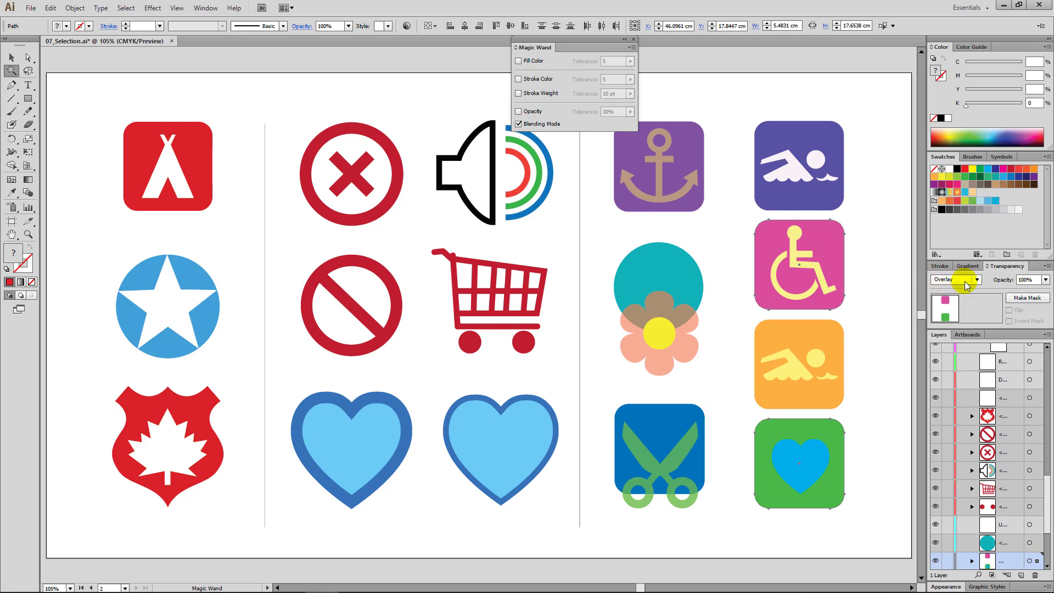
click(877, 284)
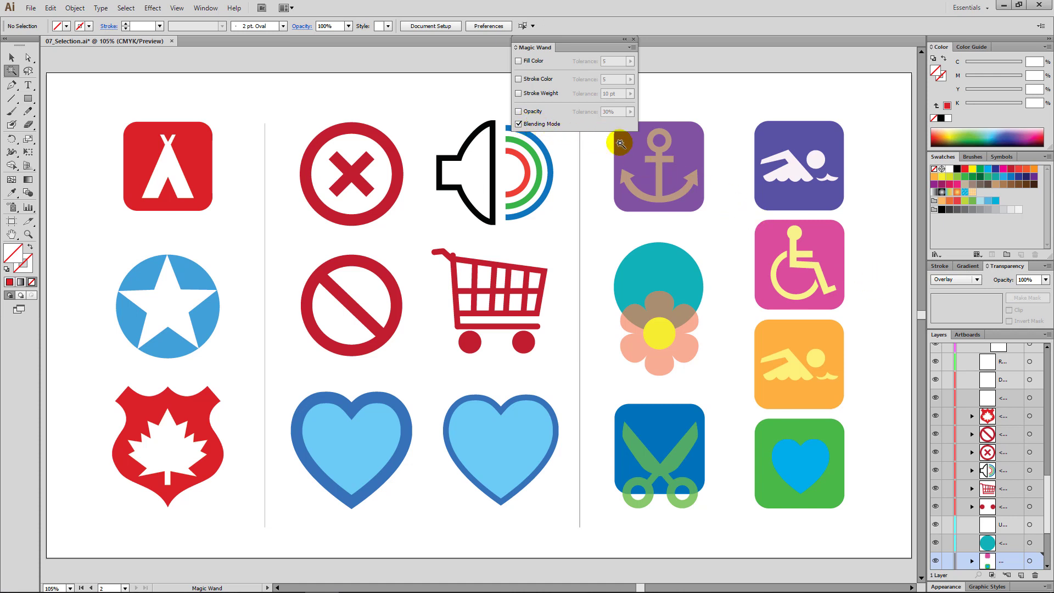
click(829, 239)
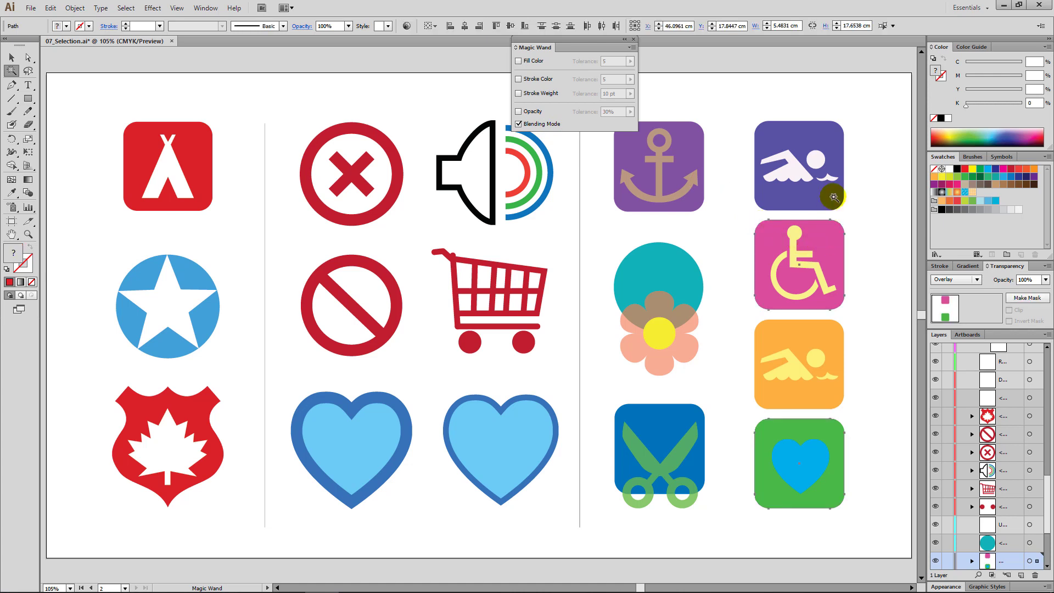
click(824, 141)
click(822, 137)
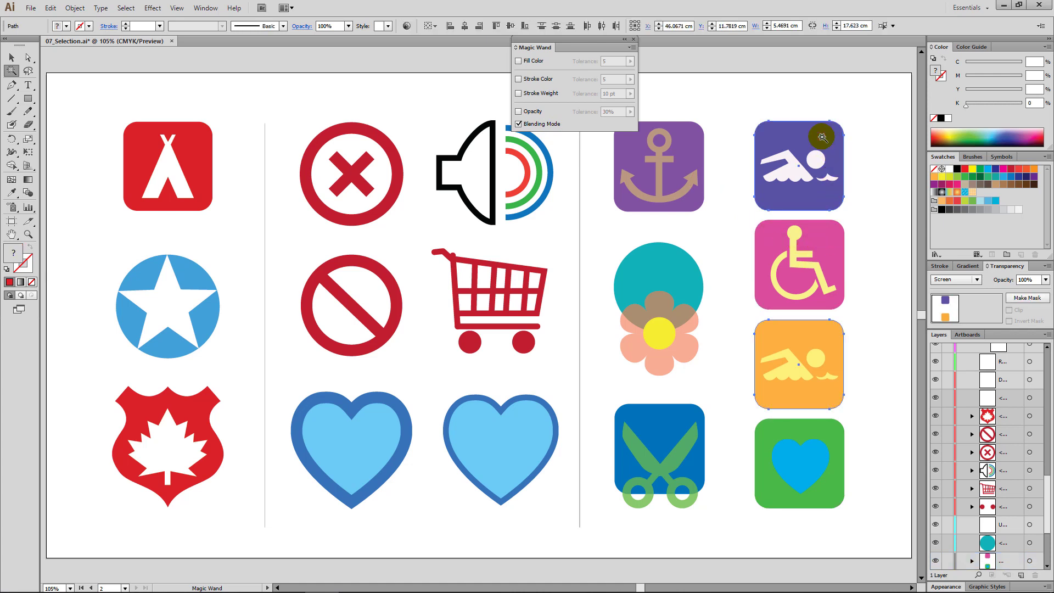
click(831, 242)
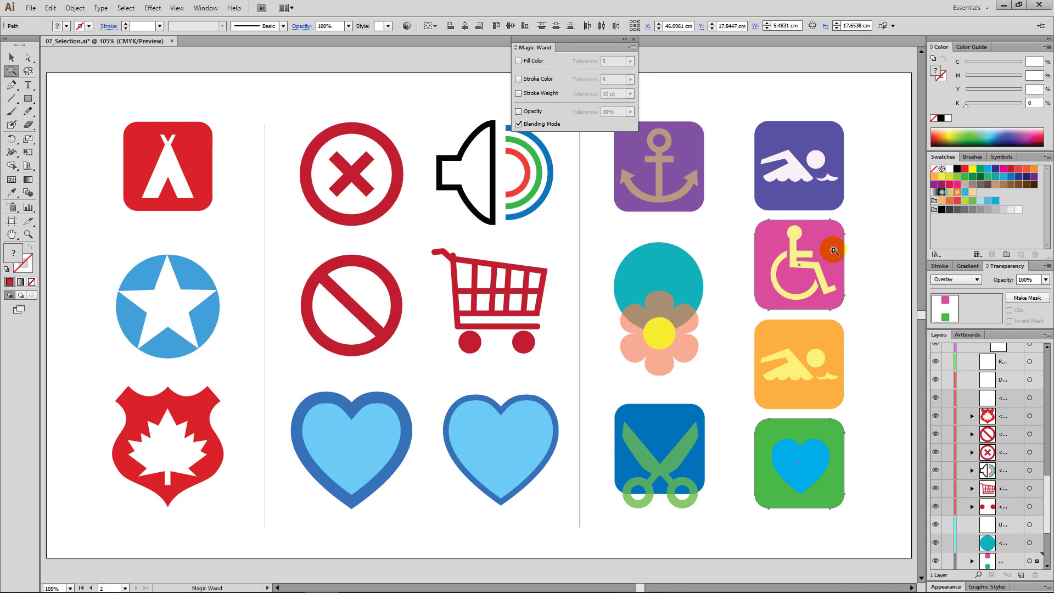
click(853, 253)
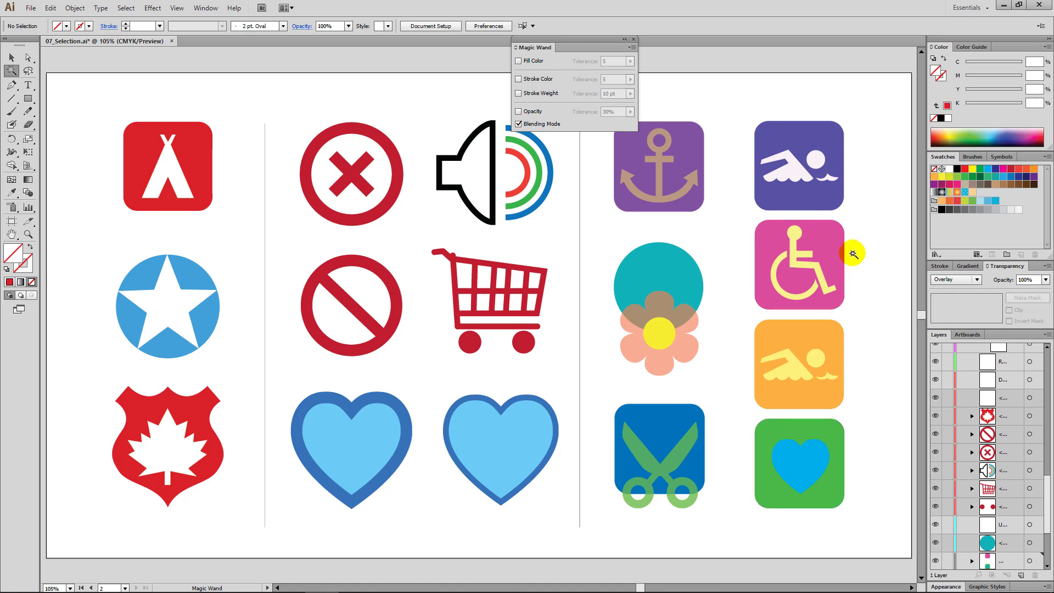